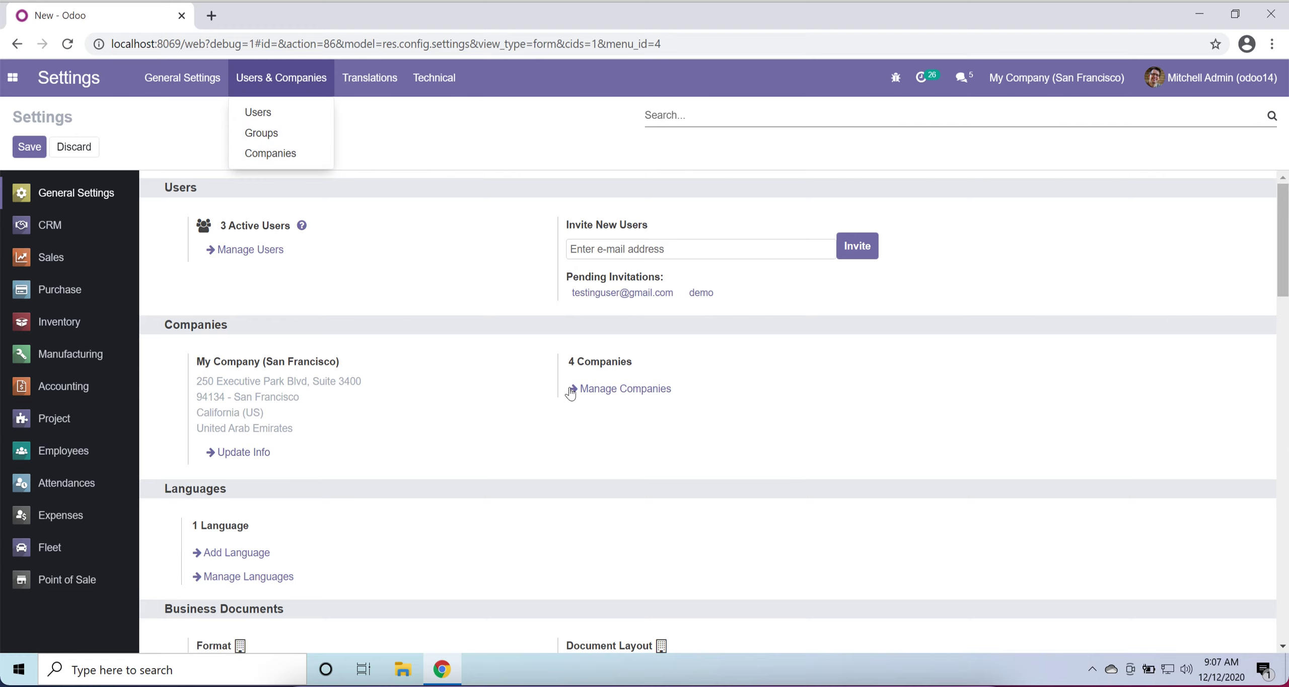
# Step: Open the list of managed companies, check the users and companies options, and return to the general settings
pyautogui.click(588, 389)
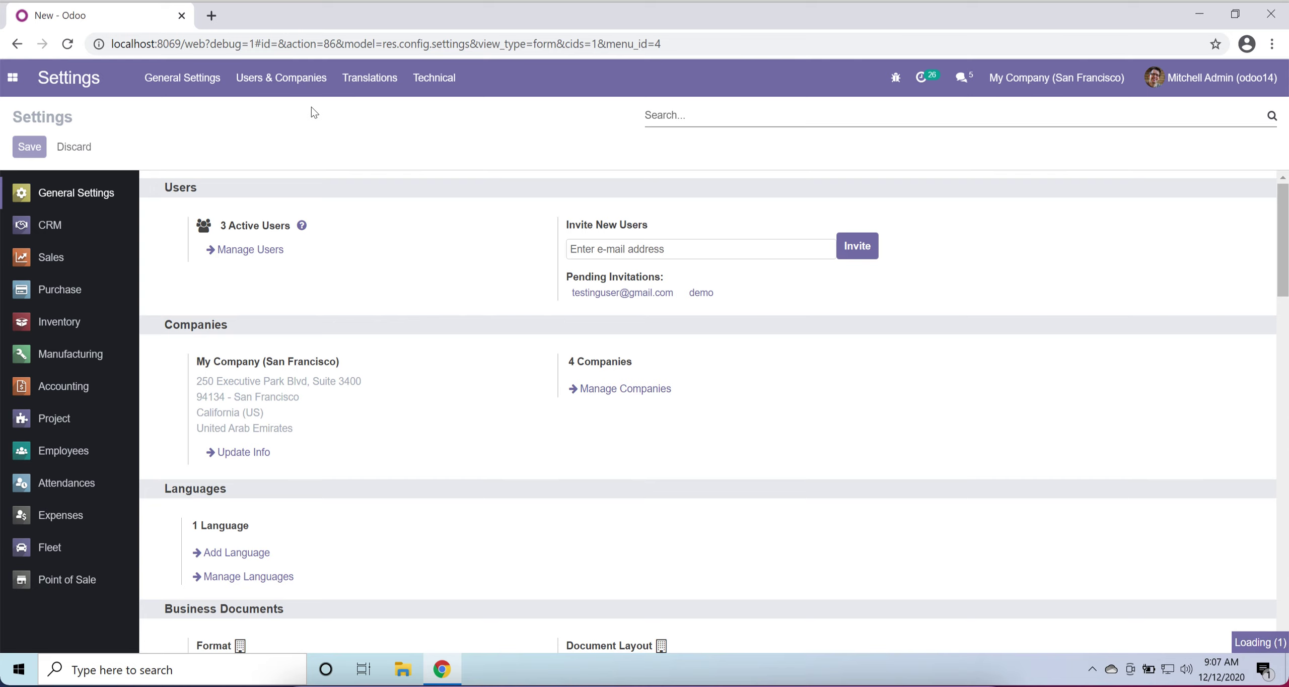
pyautogui.click(289, 86)
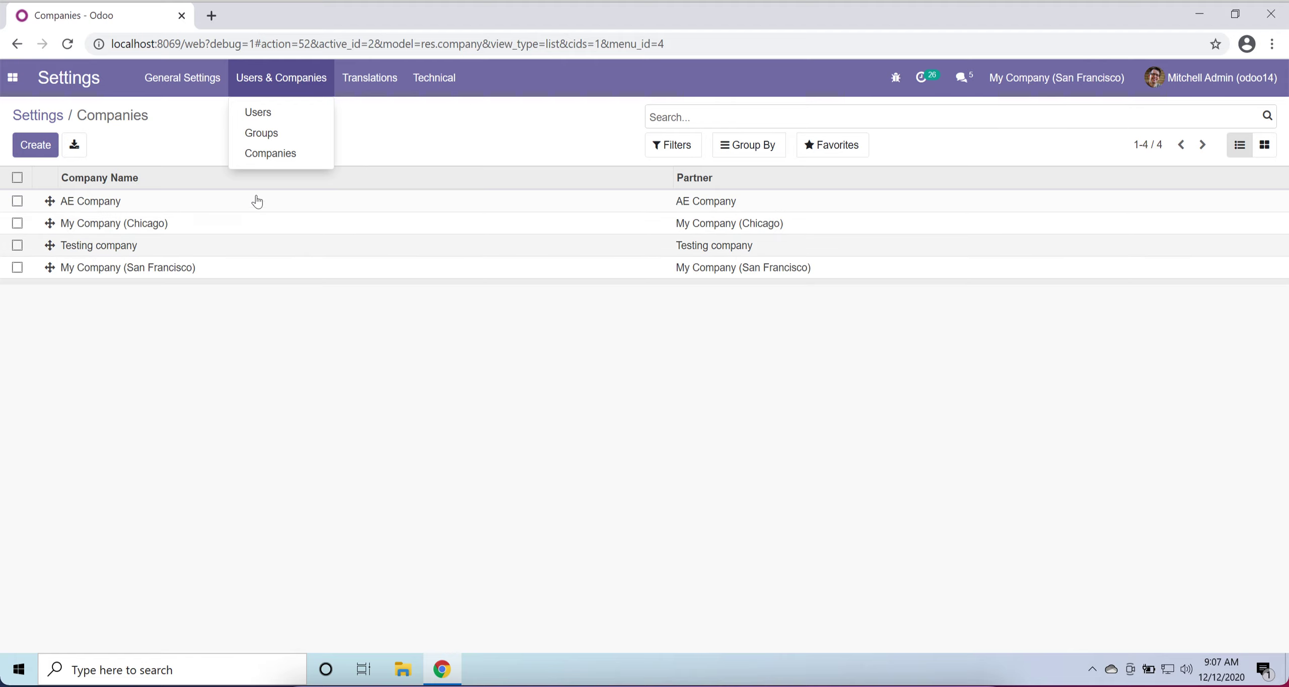
pyautogui.click(182, 92)
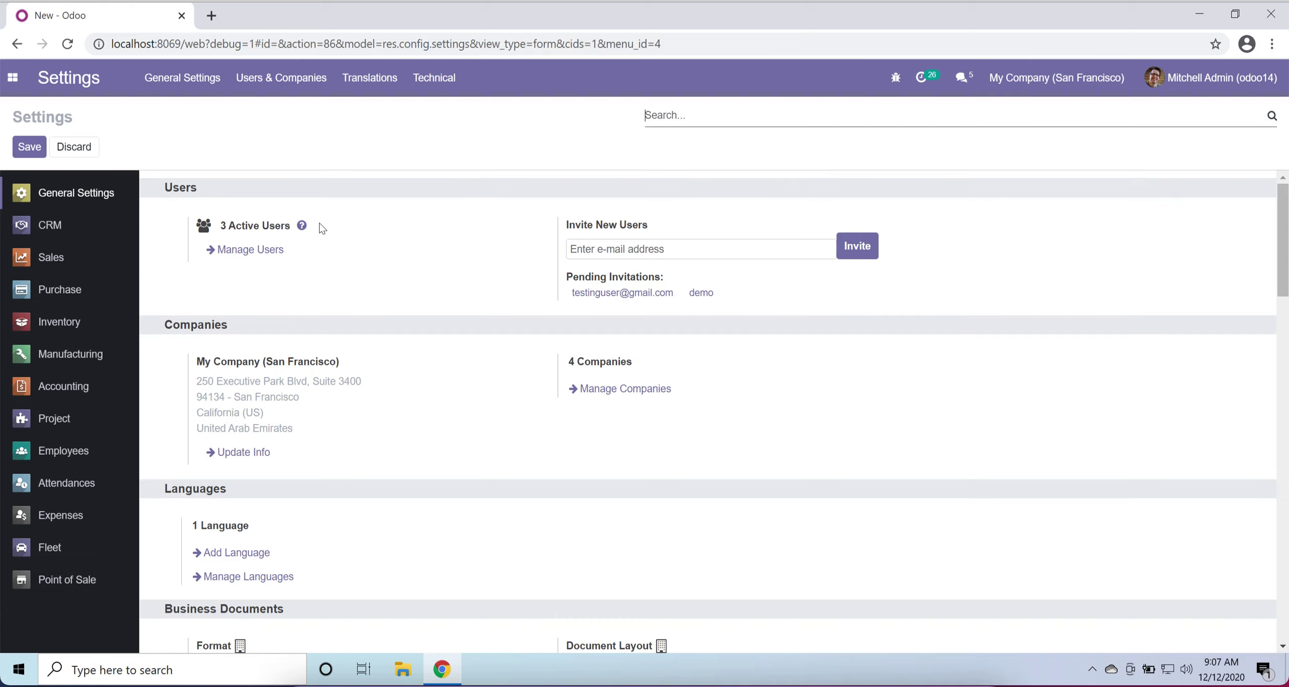
# Step: Review the Languages and Business Documents settings and open the document layout configuration
pyautogui.scroll(-3, 459, 452)
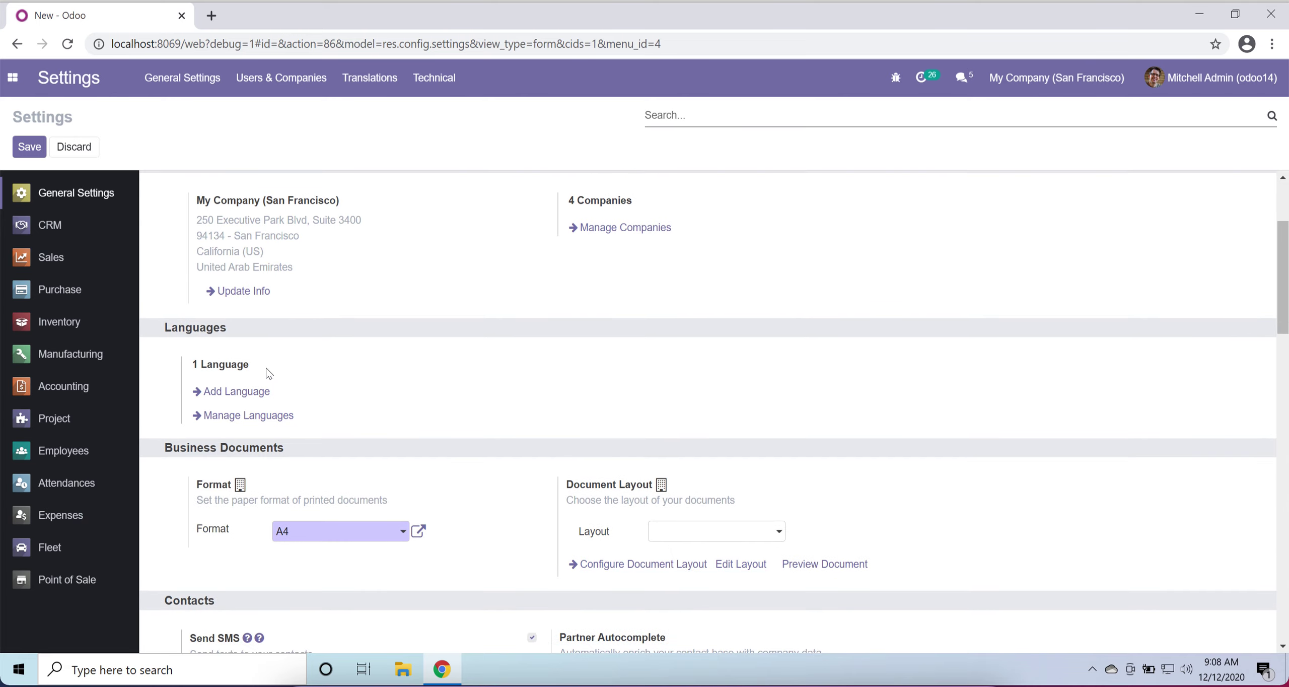
pyautogui.click(358, 78)
pyautogui.scroll(-3, 384, 353)
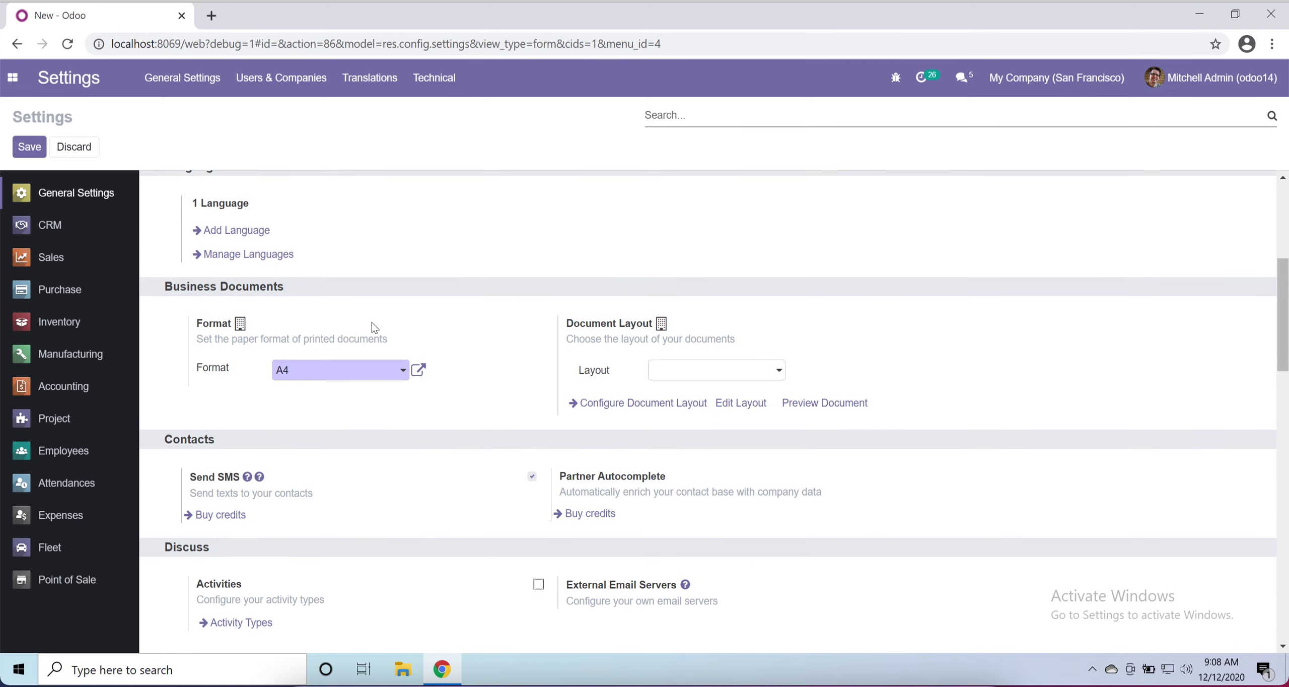
pyautogui.scroll(-2, 373, 325)
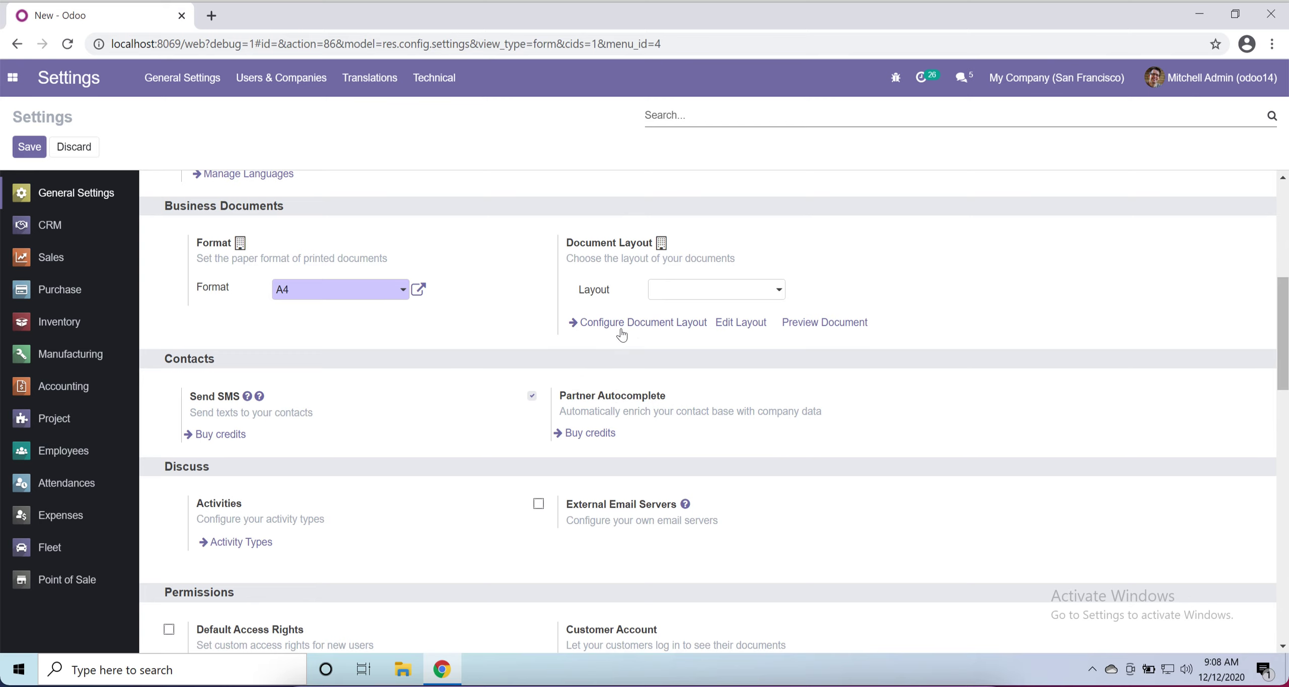
pyautogui.click(624, 332)
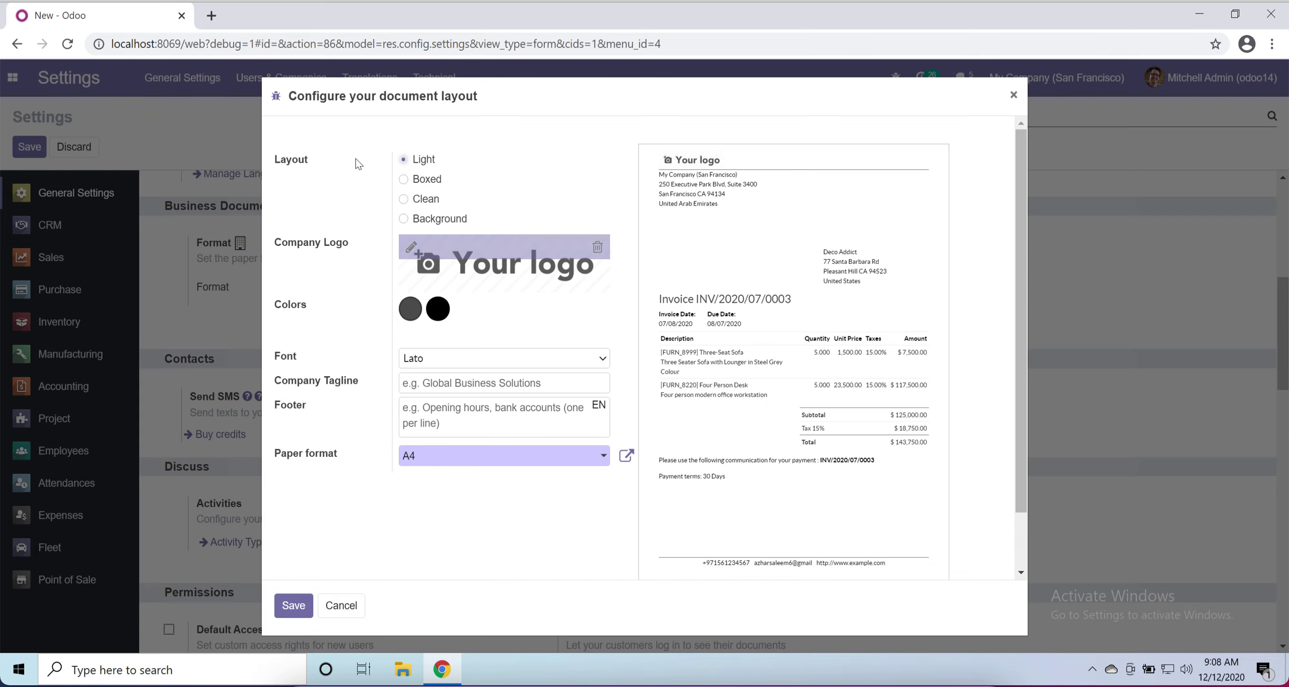
# Step: Preview the Boxed, Clean and Background document layouts, and reselect the Light layout
pyautogui.click(404, 180)
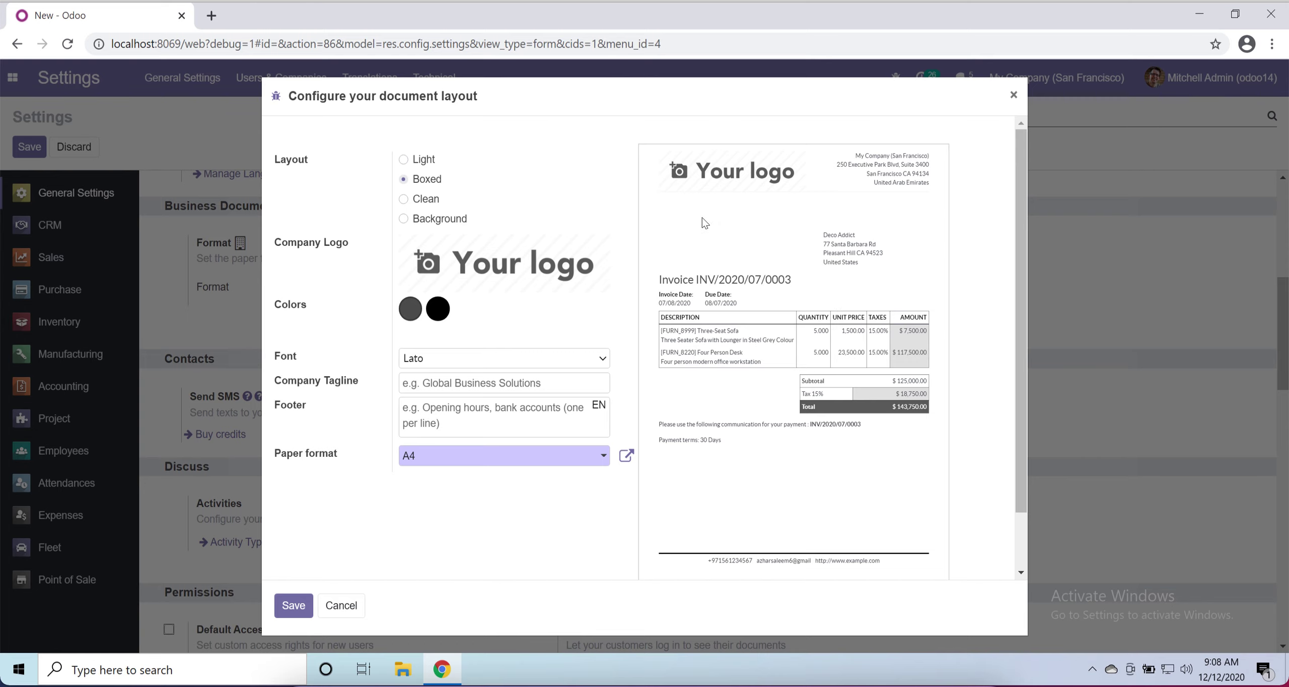
pyautogui.click(406, 204)
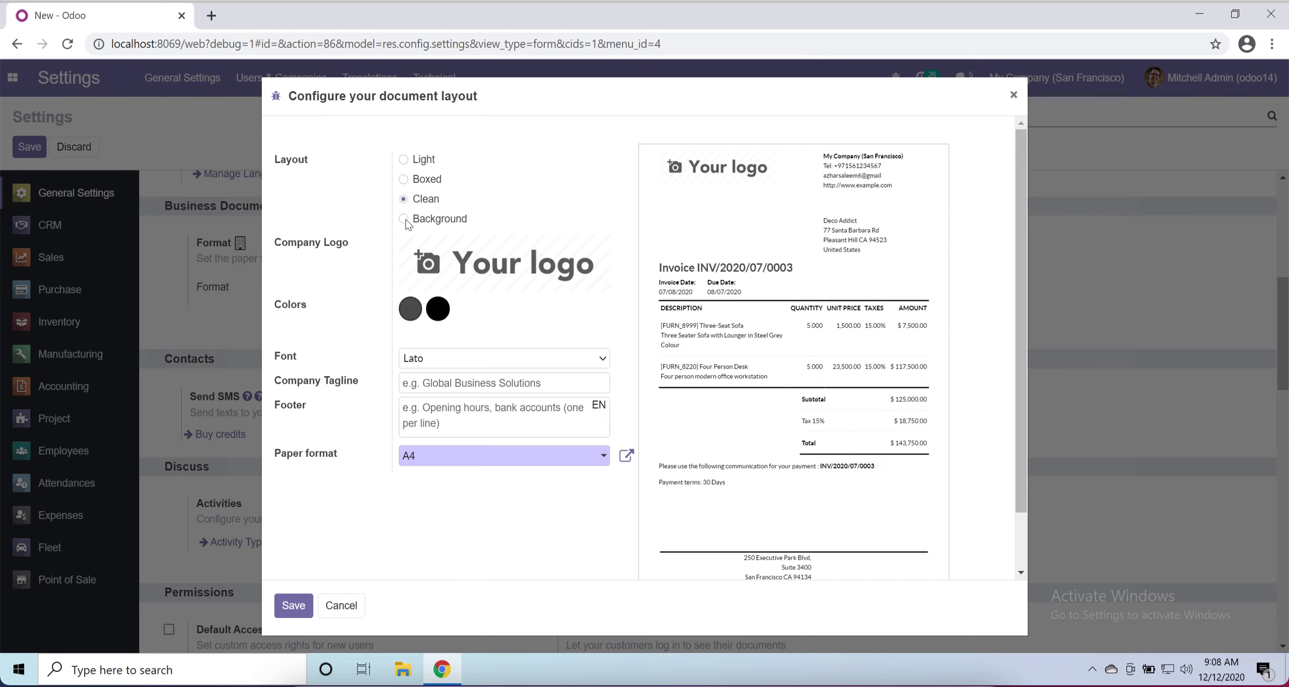
pyautogui.click(405, 220)
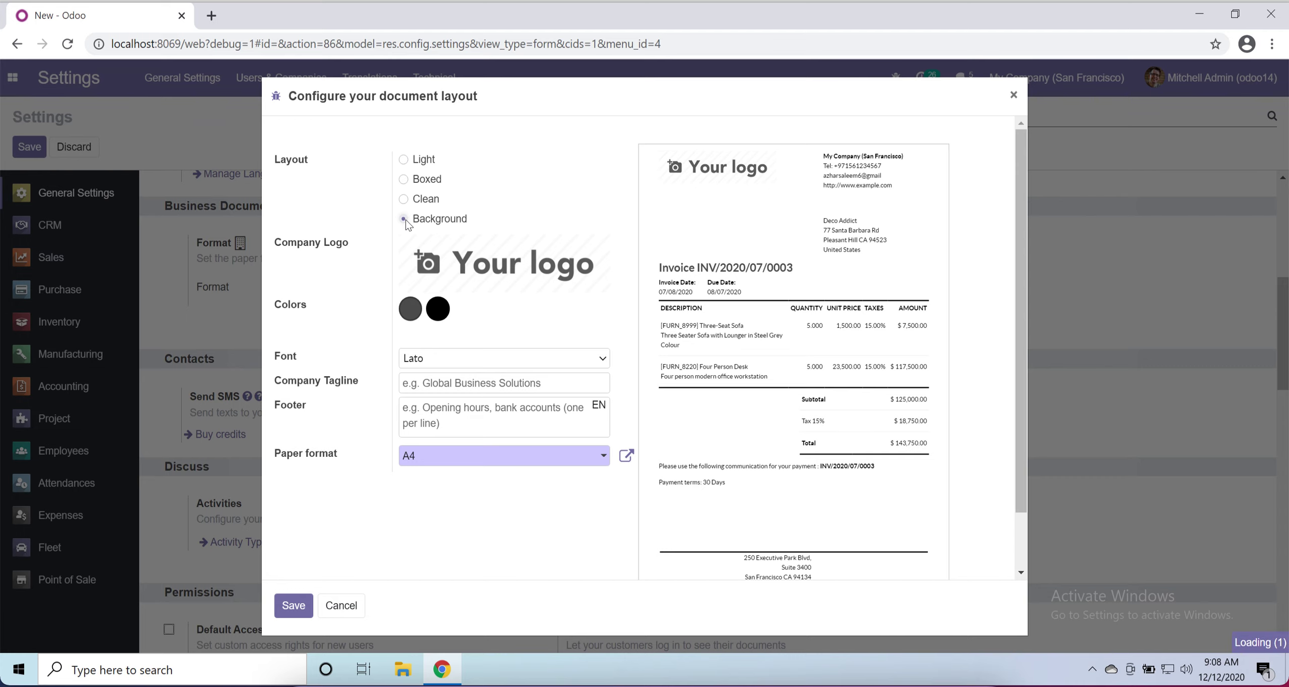
pyautogui.click(403, 160)
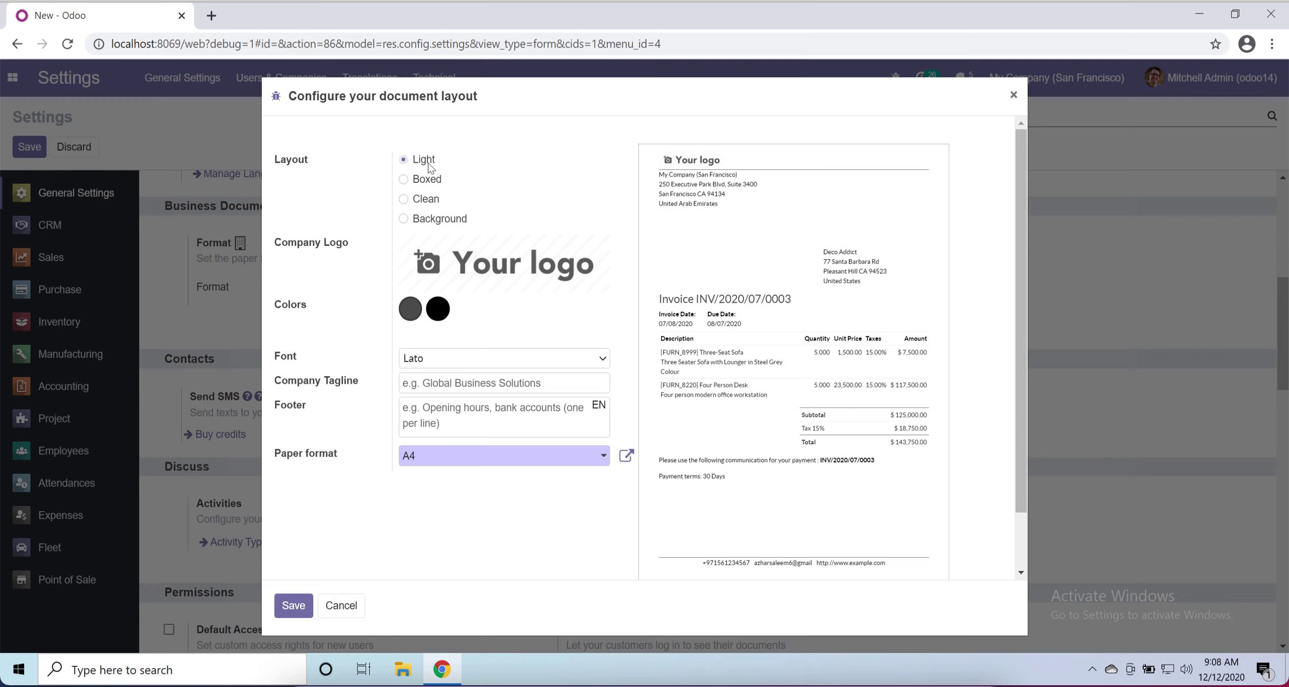
# Step: Check the company logo editing options and open the black document colour for picking, leaving it without choosing a colour
pyautogui.moveTo(419, 269)
pyautogui.moveTo(456, 261)
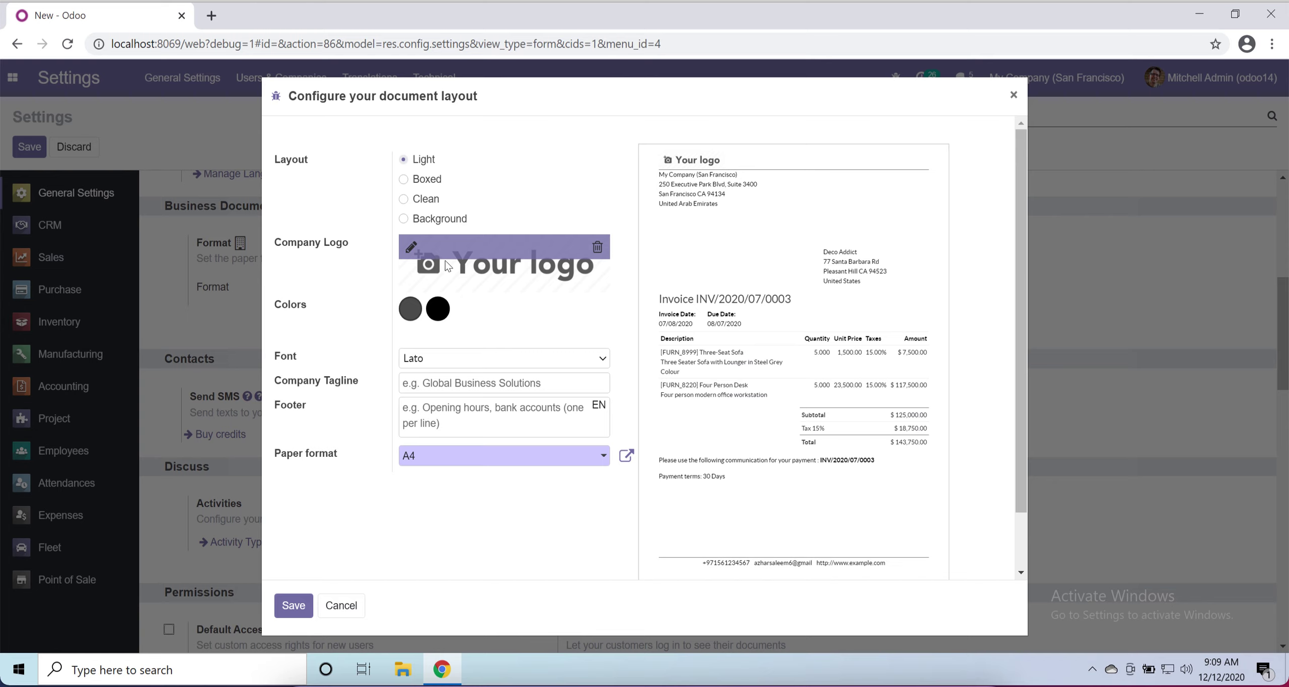
pyautogui.moveTo(685, 168)
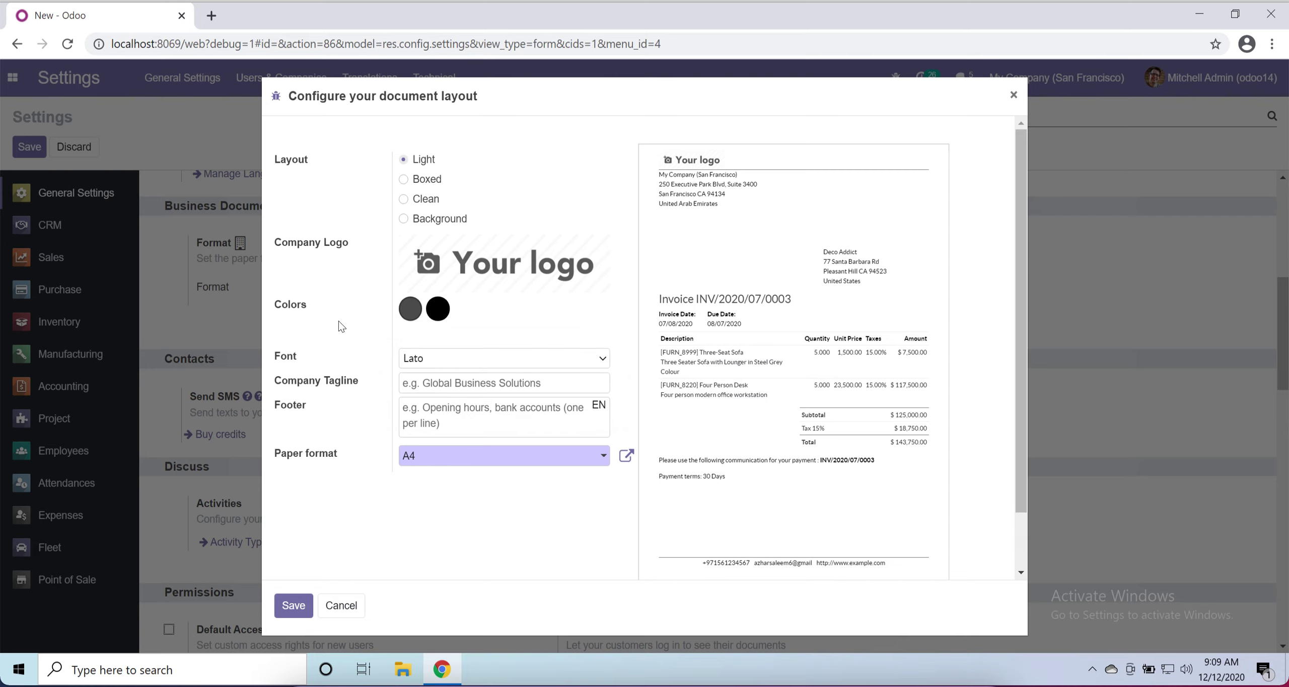
pyautogui.click(445, 310)
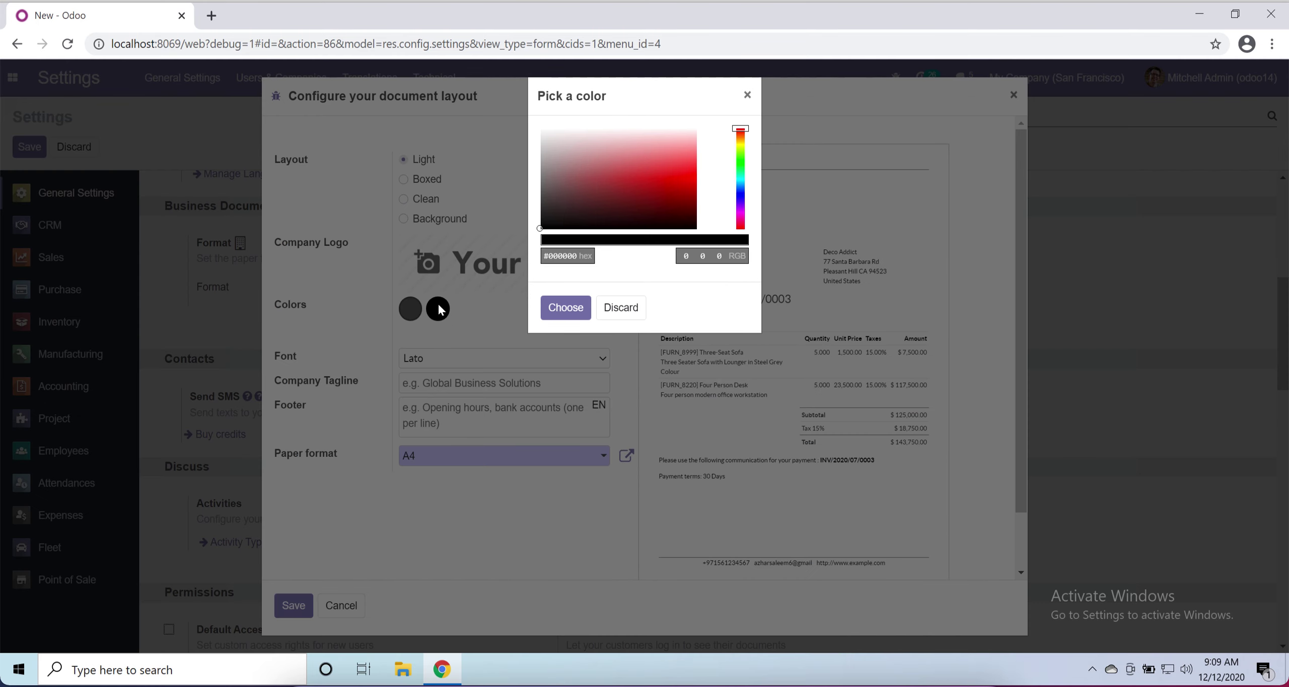
pyautogui.click(748, 94)
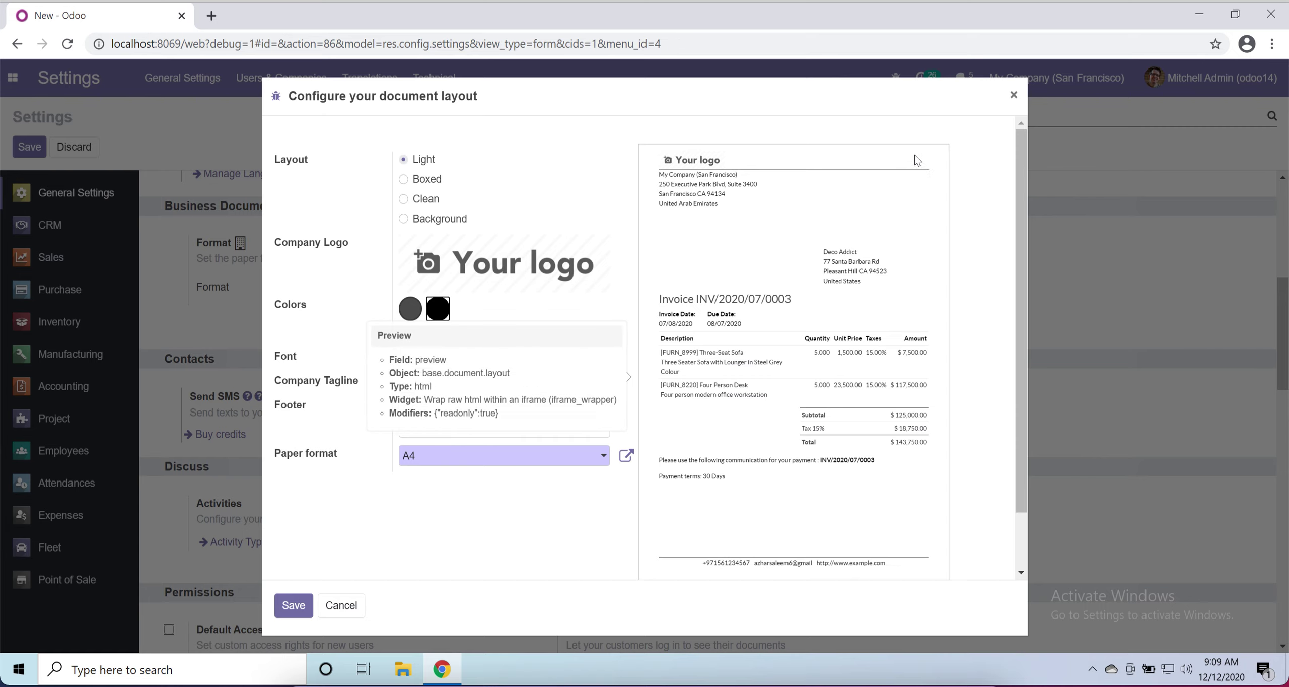
# Step: Set the company tagline of the document layout to "this is tagline"
pyautogui.click(483, 381)
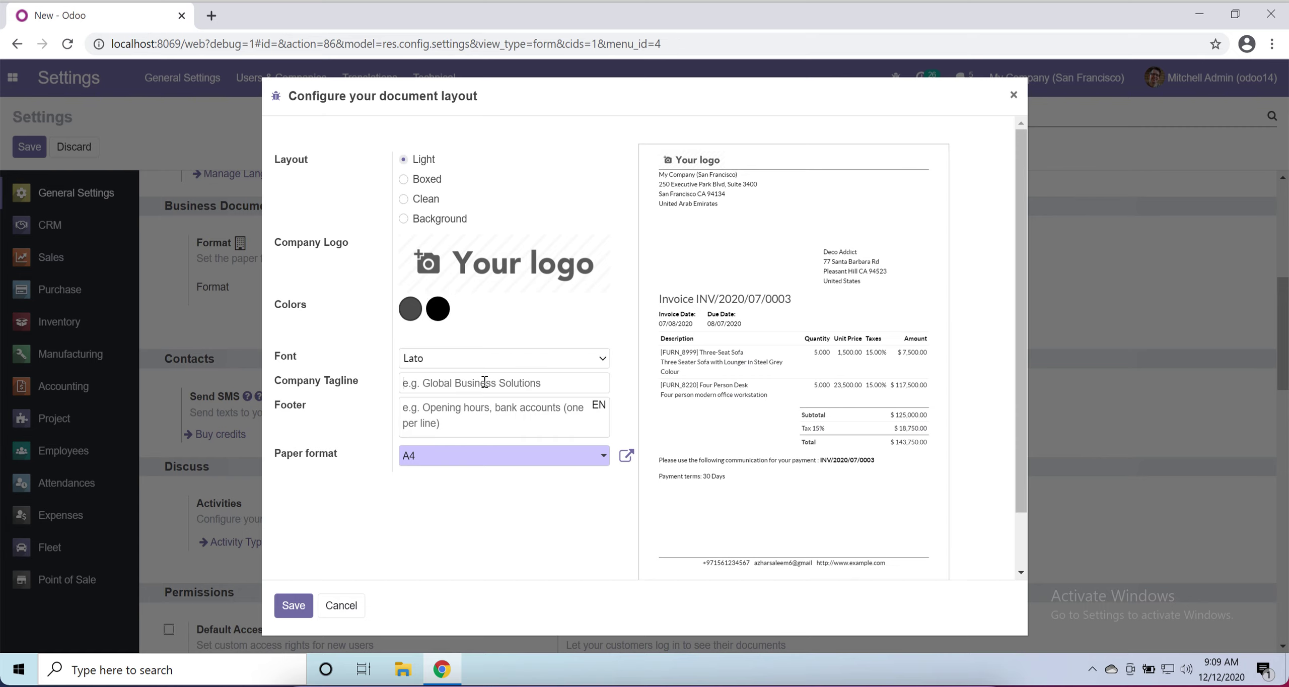
pyautogui.write('this is tagline')
pyautogui.click(495, 565)
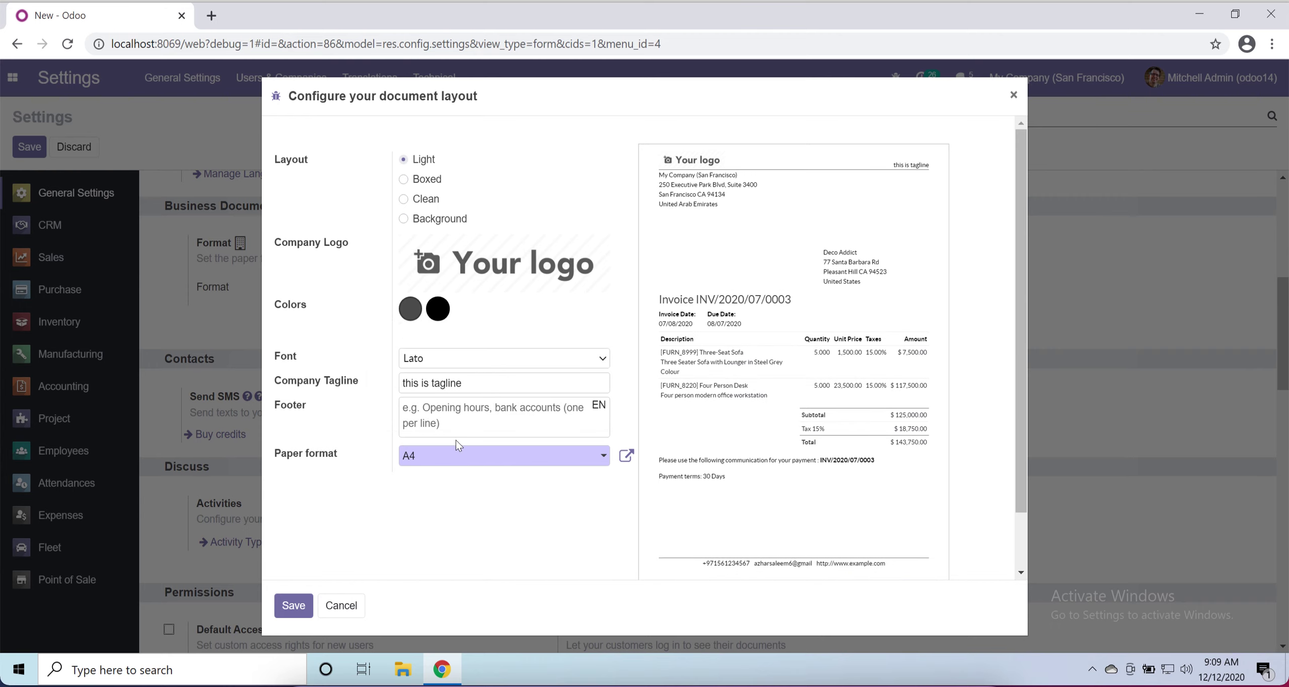
# Step: Set the document footer to "this is footer info" and check it in the invoice preview
pyautogui.click(471, 412)
pyautogui.write('thi si')
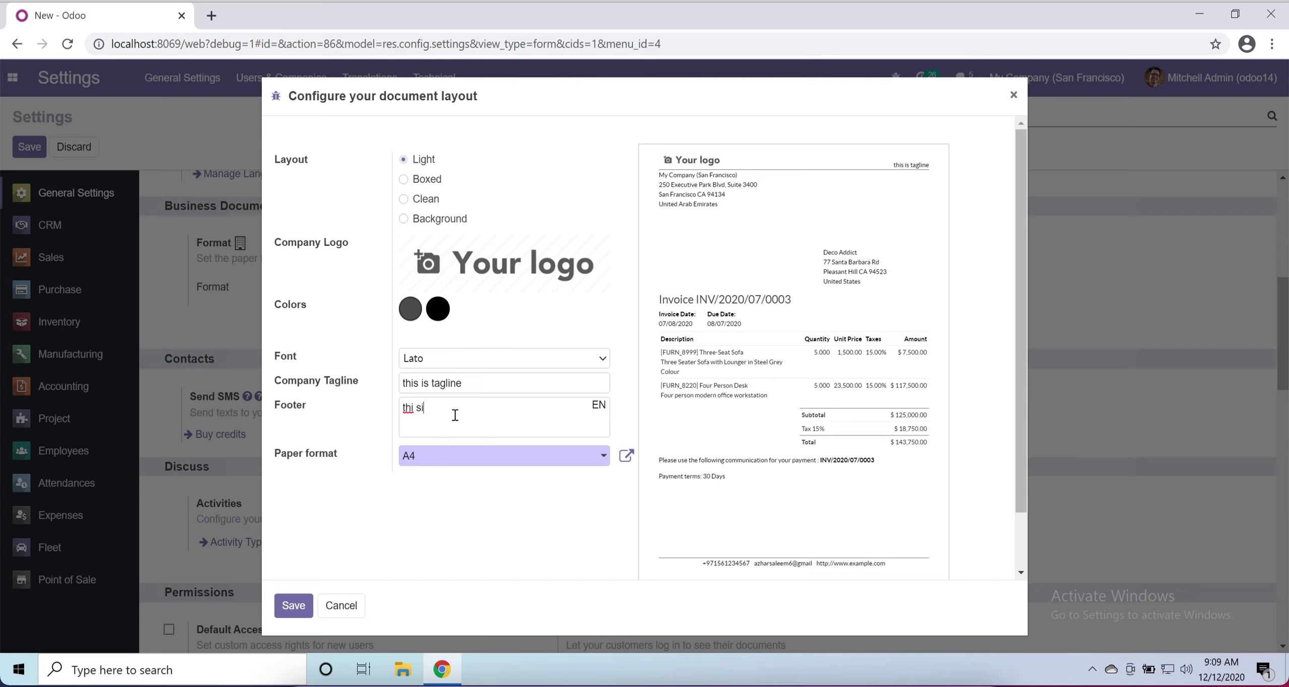
pyautogui.press('BackSpace')
pyautogui.press('BackSpace')
pyautogui.press('BackSpace')
pyautogui.write('s is footer info')
pyautogui.click(481, 552)
pyautogui.scroll(-2, 791, 554)
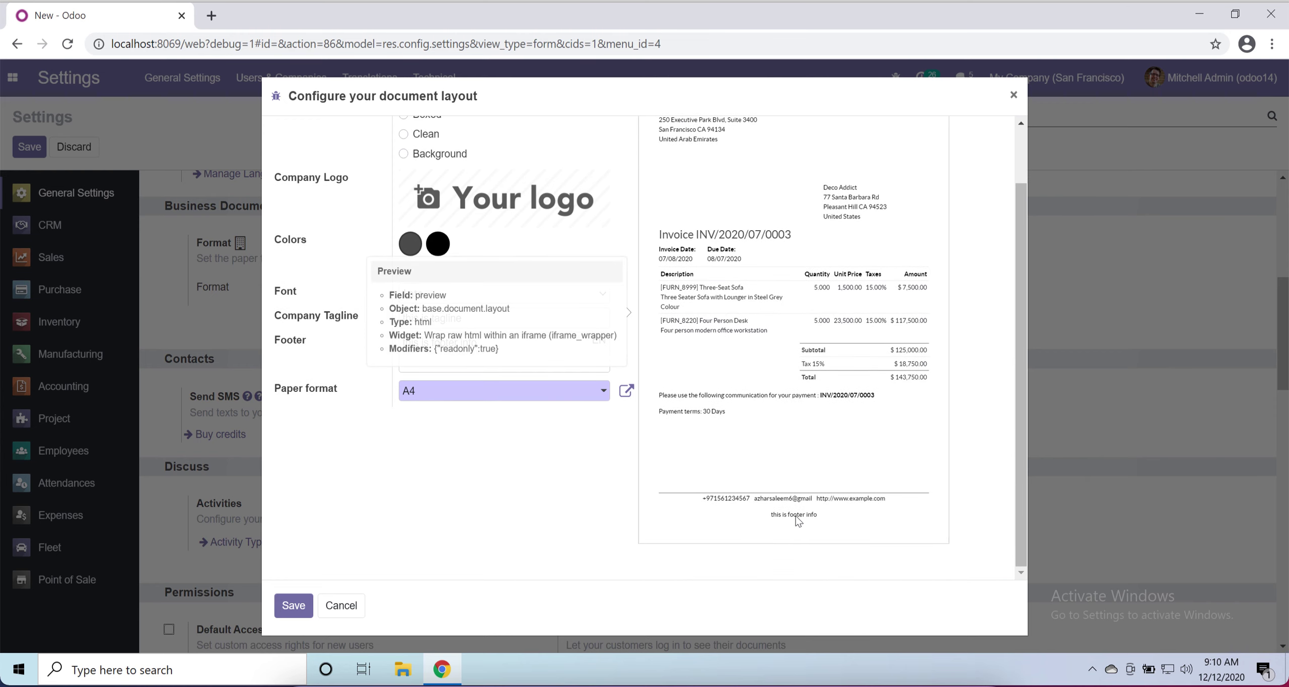
pyautogui.scroll(2, 787, 461)
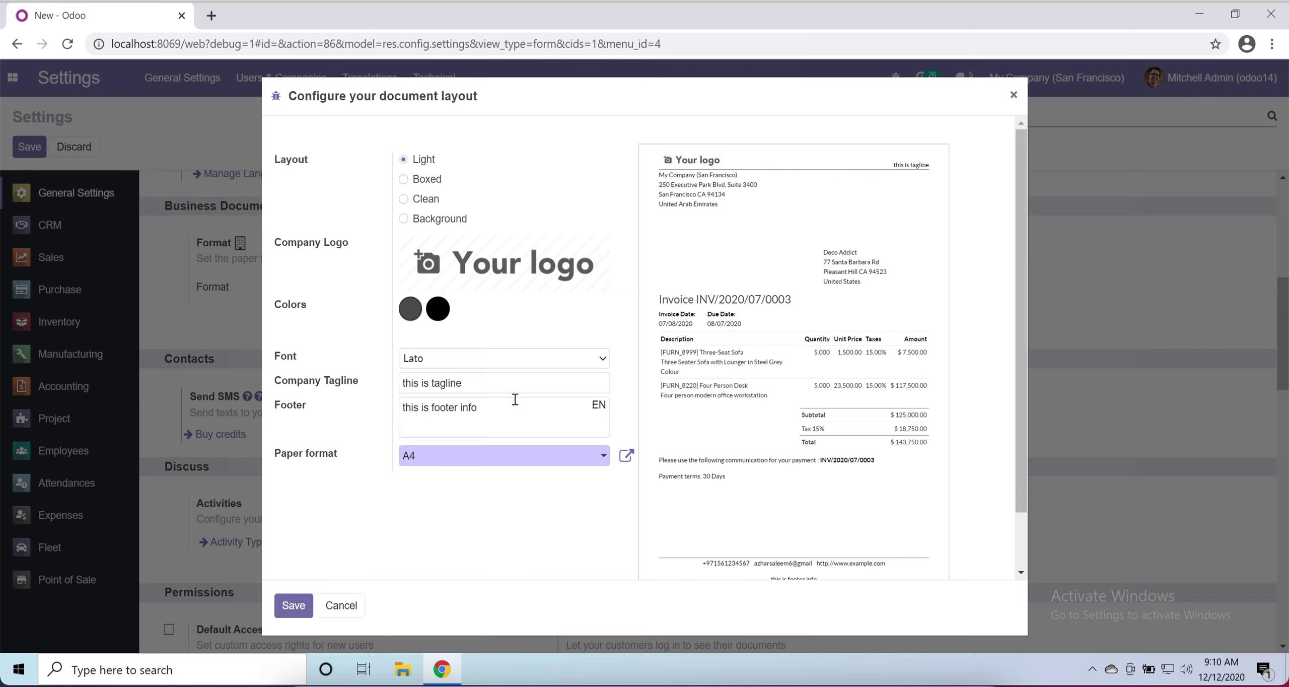
# Step: Clear the footer text in the document layout configuration
pyautogui.press('BackSpace')
pyautogui.press('BackSpace')
pyautogui.press('BackSpace')
pyautogui.press('BackSpace')
pyautogui.press('BackSpace')
pyautogui.press('BackSpace')
pyautogui.press('BackSpace')
pyautogui.press('BackSpace')
pyautogui.press('BackSpace')
pyautogui.press('BackSpace')
pyautogui.press('BackSpace')
pyautogui.press('BackSpace')
pyautogui.press('BackSpace')
pyautogui.press('BackSpace')
pyautogui.press('BackSpace')
pyautogui.press('BackSpace')
pyautogui.press('BackSpace')
pyautogui.press('BackSpace')
# Step: Clear the company tagline and cancel the document layout configuration
pyautogui.click(495, 381)
pyautogui.press('BackSpace')
pyautogui.press('BackSpace')
pyautogui.press('BackSpace')
pyautogui.press('BackSpace')
pyautogui.press('BackSpace')
pyautogui.press('BackSpace')
pyautogui.press('BackSpace')
pyautogui.press('BackSpace')
pyautogui.press('BackSpace')
pyautogui.press('BackSpace')
pyautogui.press('BackSpace')
pyautogui.press('BackSpace')
pyautogui.press('BackSpace')
pyautogui.press('BackSpace')
pyautogui.press('BackSpace')
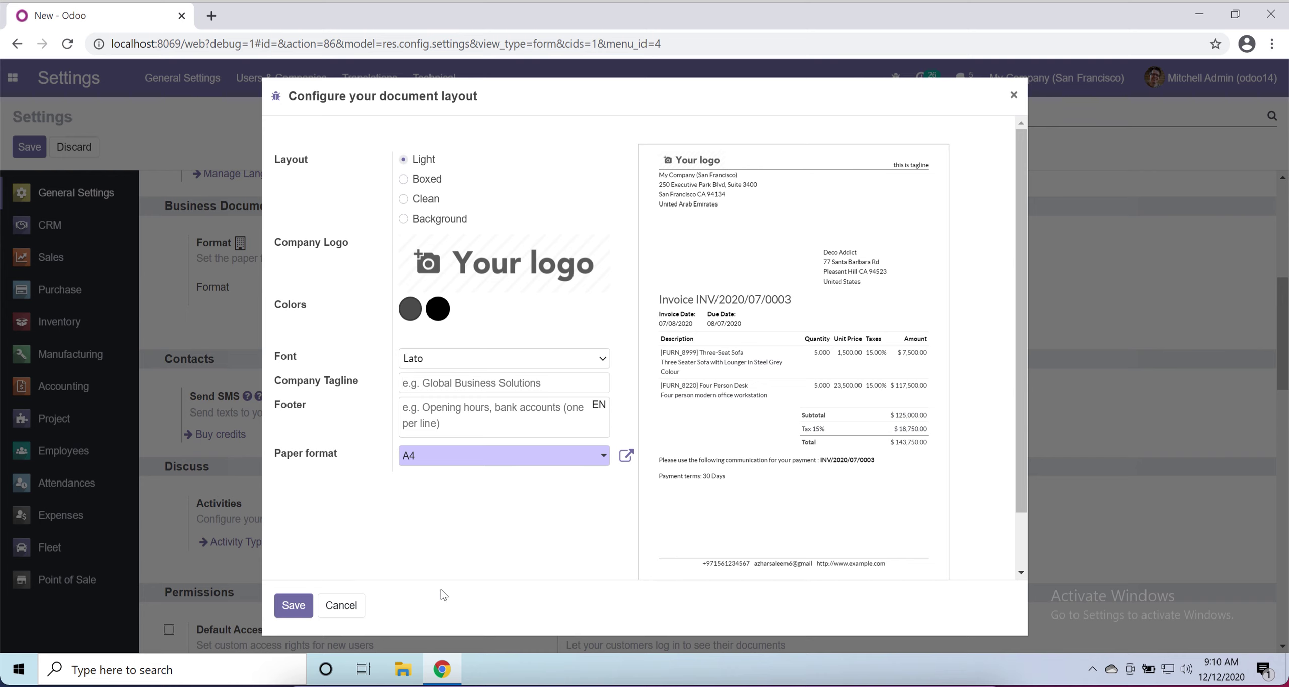
pyautogui.click(342, 609)
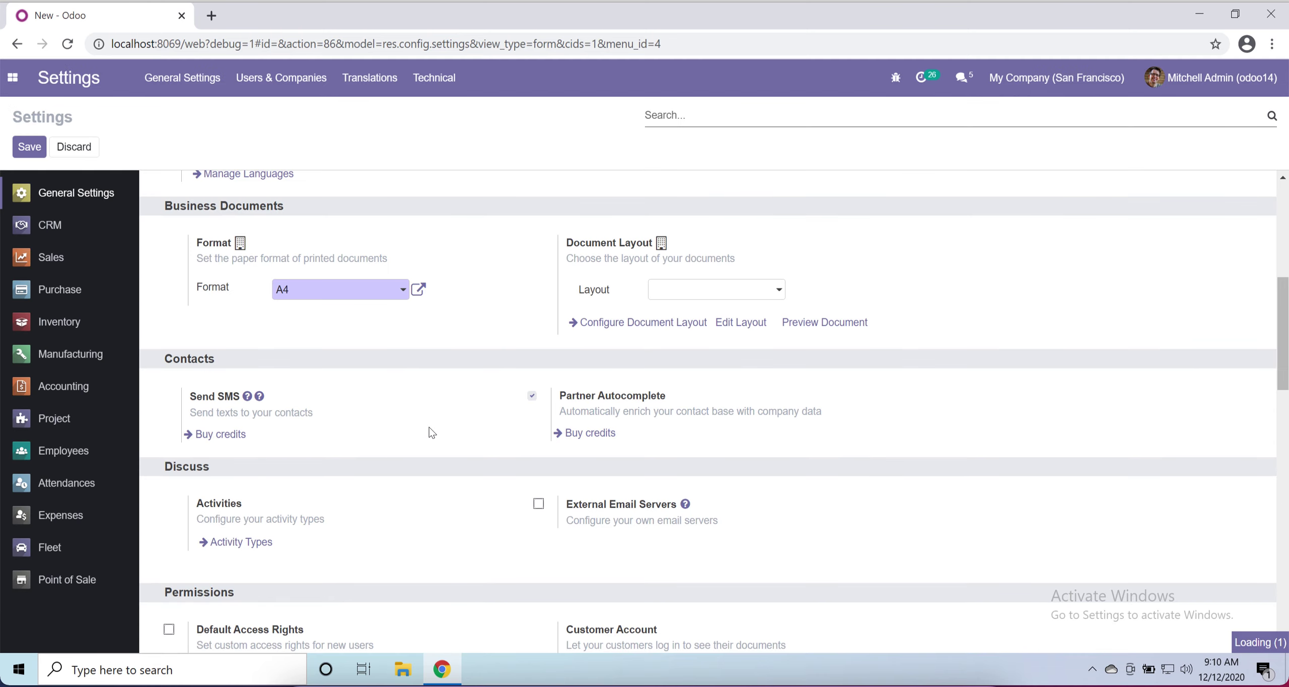
# Step: Review the Contacts and Discuss settings, including external email servers, and look up the Discuss entry among the installed apps
pyautogui.scroll(-2, 429, 427)
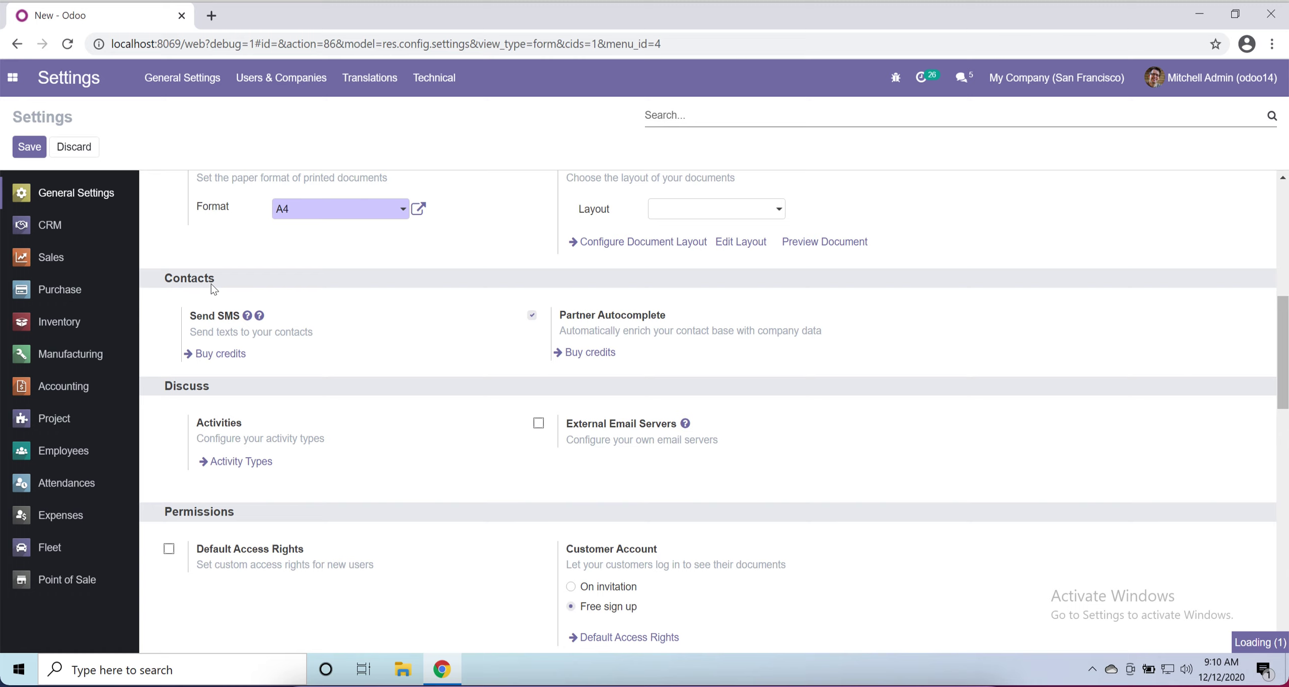
pyautogui.scroll(-1, 289, 286)
pyautogui.scroll(1, 289, 286)
pyautogui.scroll(-2, 288, 286)
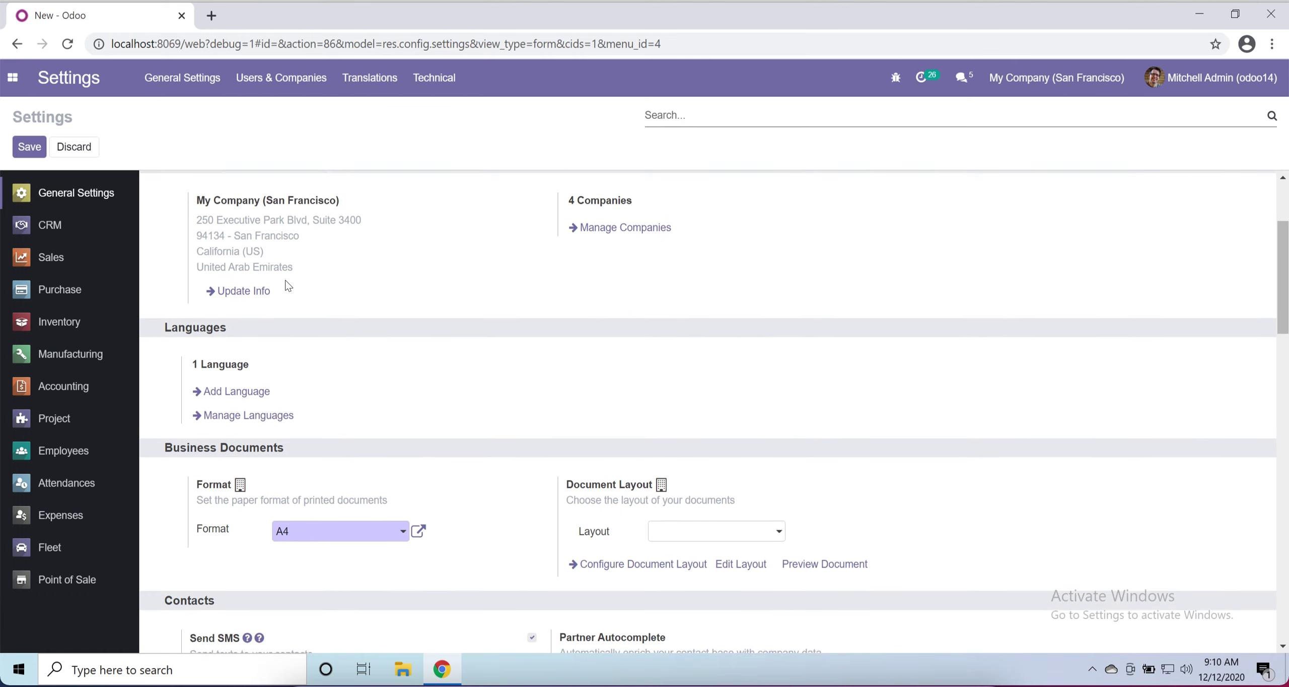
pyautogui.scroll(-8, 287, 286)
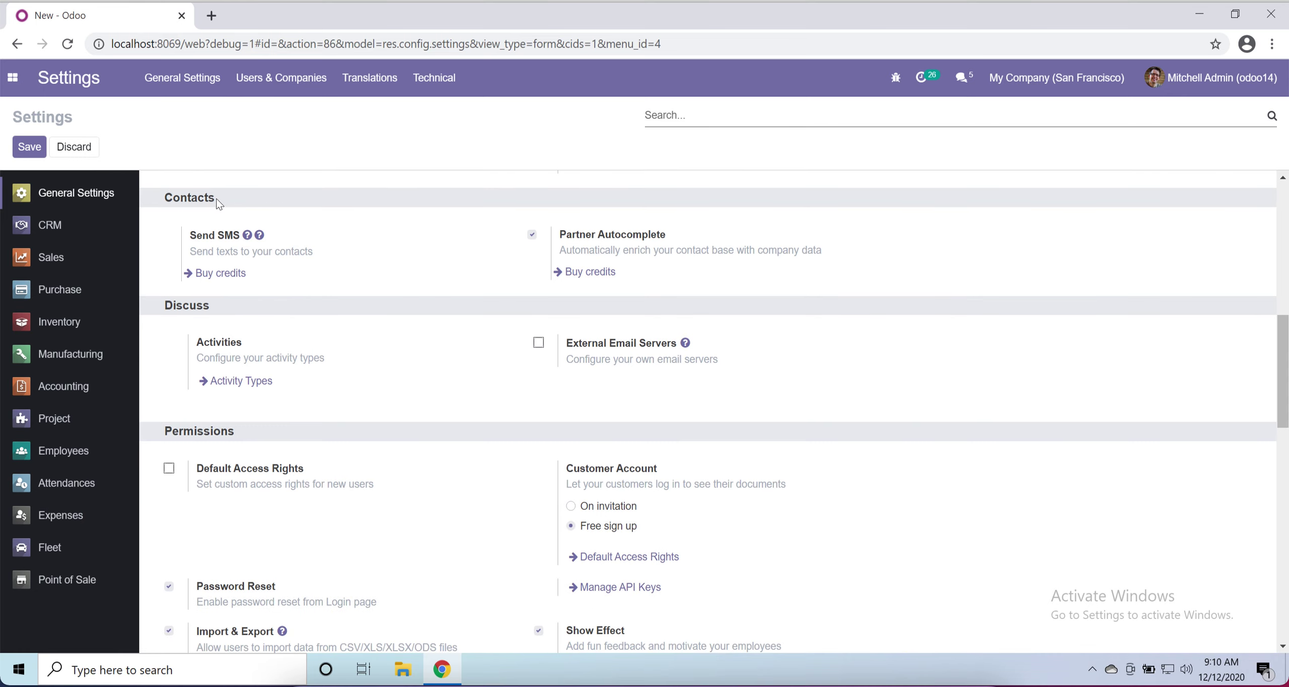
pyautogui.click(15, 76)
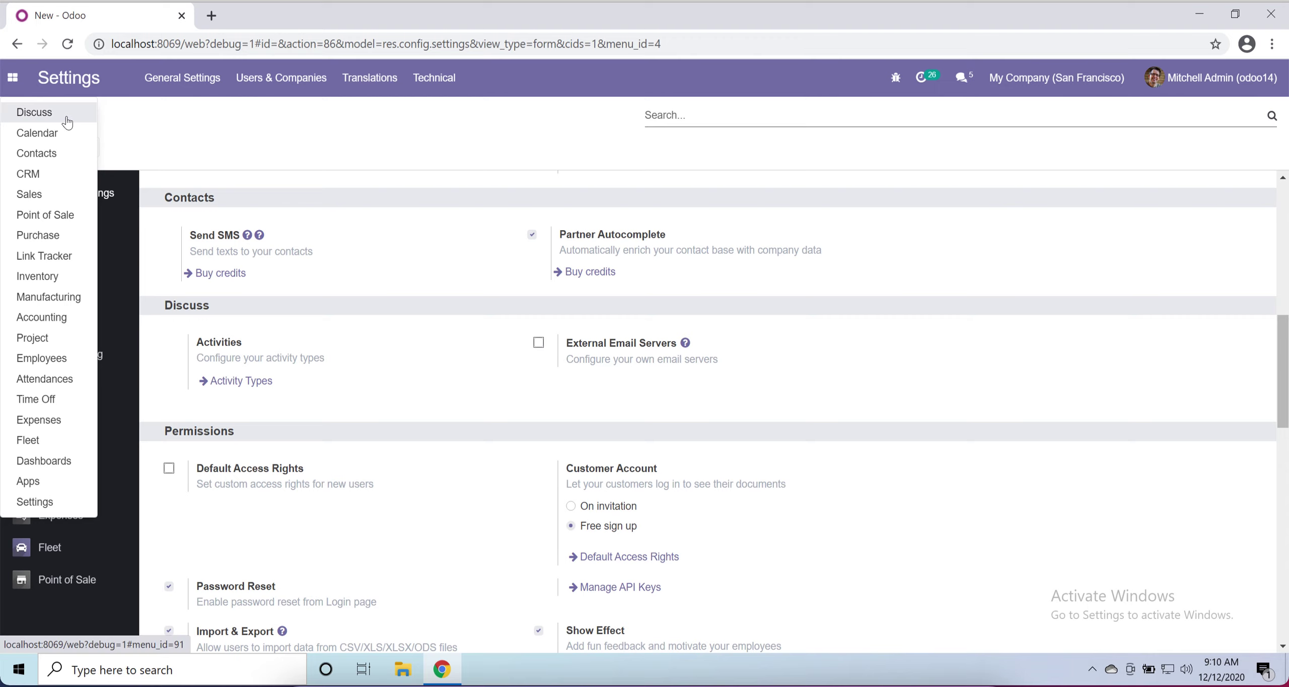
pyautogui.click(478, 420)
pyautogui.scroll(-1, 477, 421)
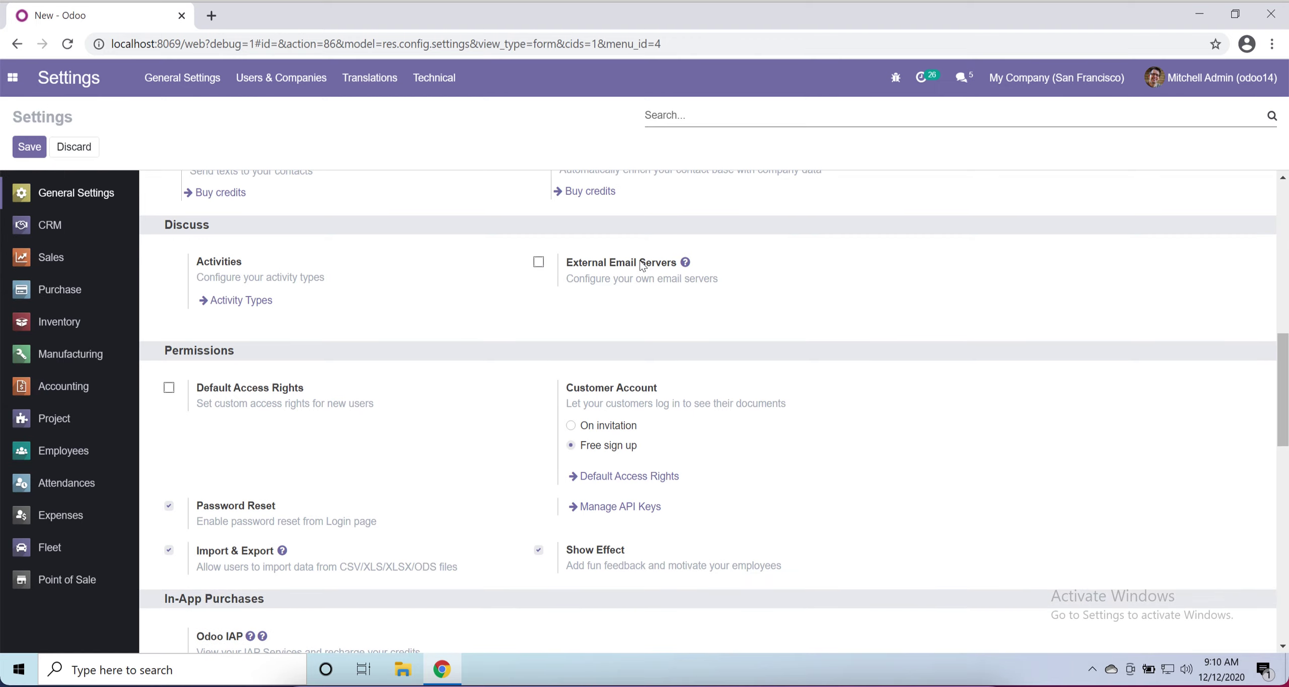
pyautogui.moveTo(643, 276)
# Step: Examine the Permissions, In-App Purchases, Units of Measure and Multi-Company settings
pyautogui.scroll(-3, 518, 379)
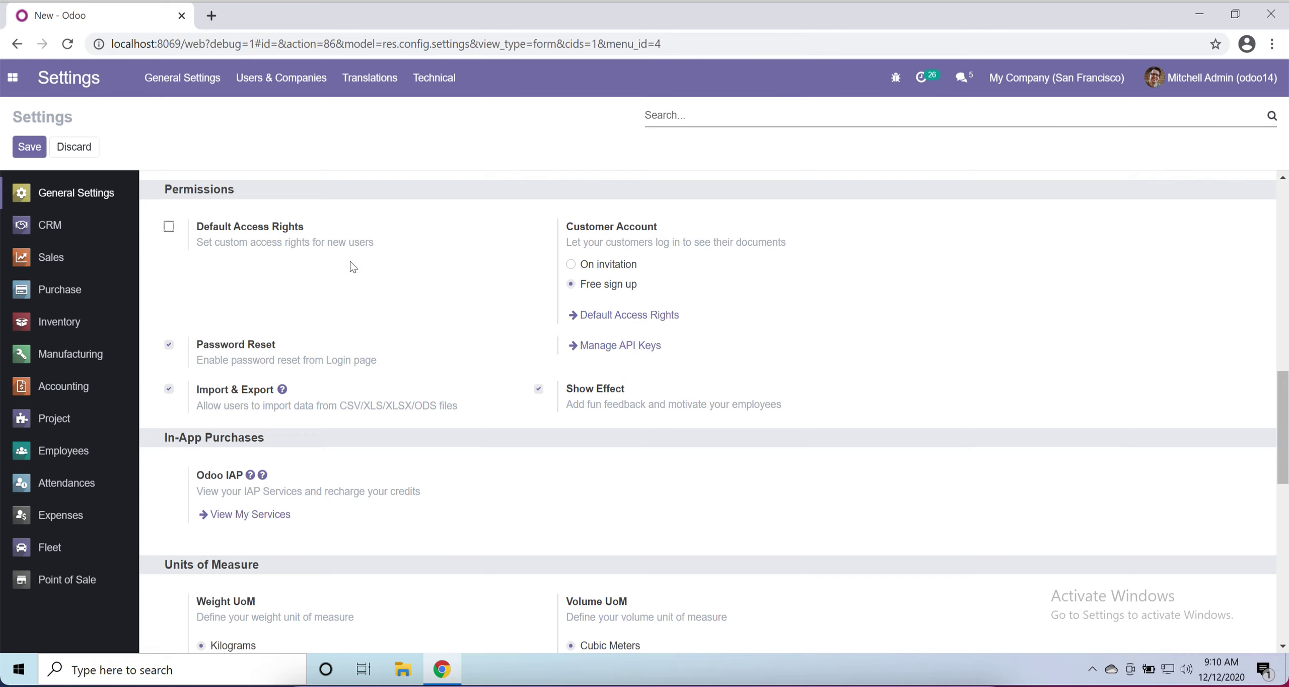
pyautogui.click(278, 80)
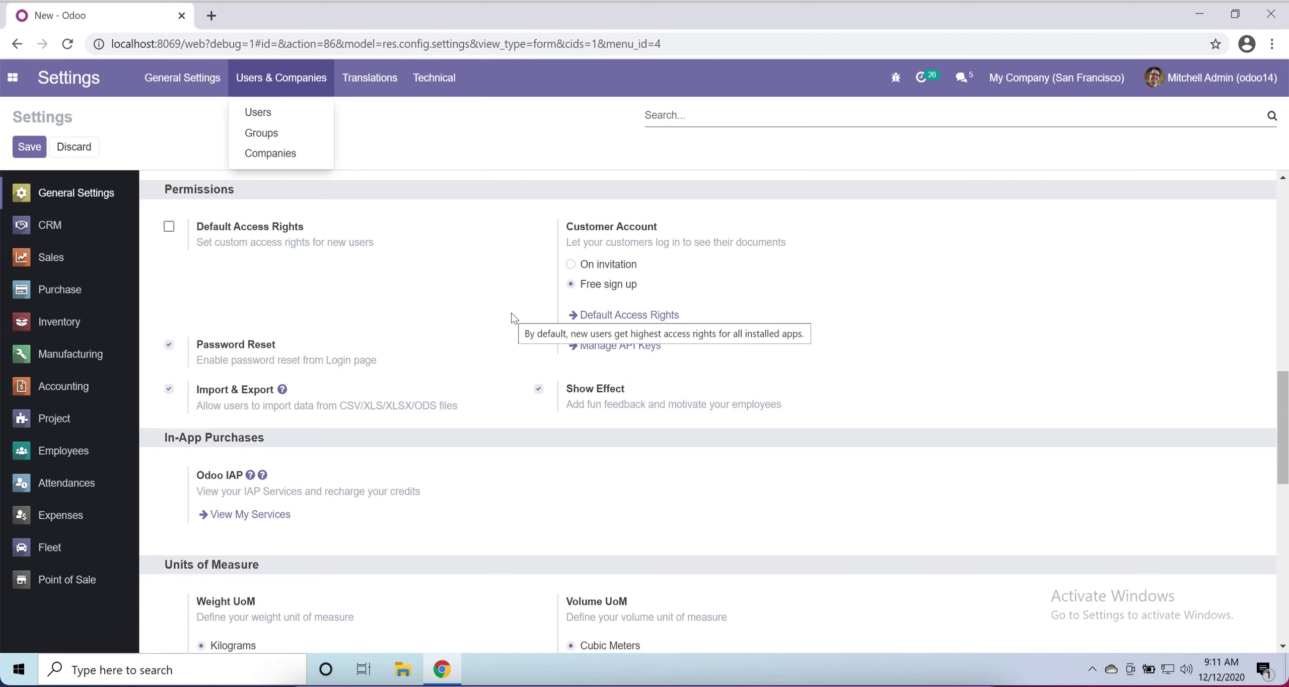
pyautogui.click(613, 228)
pyautogui.scroll(-1, 509, 314)
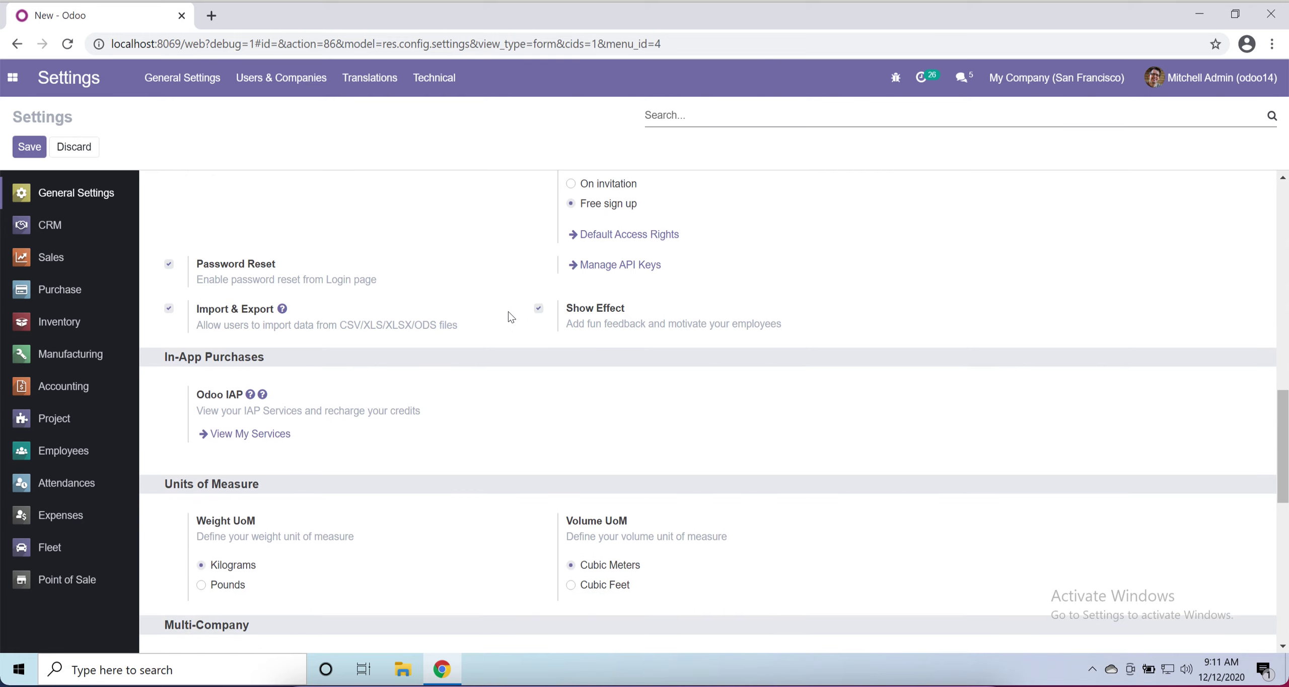
pyautogui.scroll(1, 509, 313)
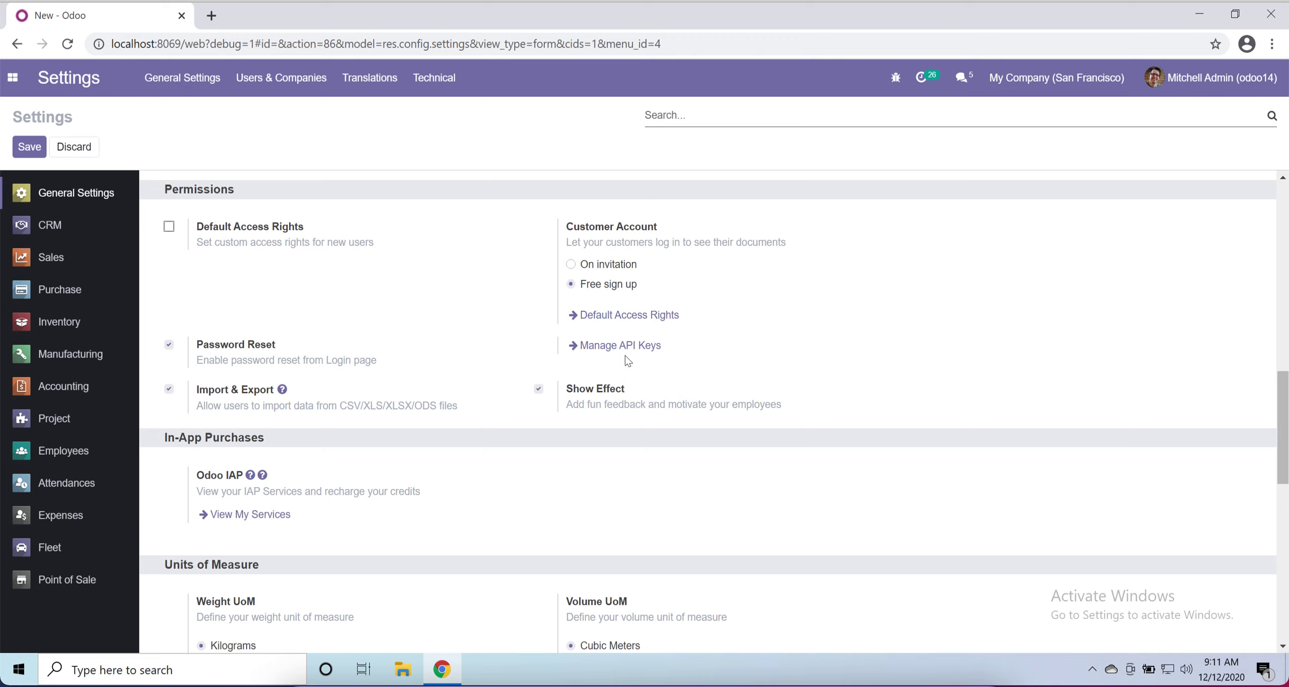
pyautogui.scroll(-1, 515, 357)
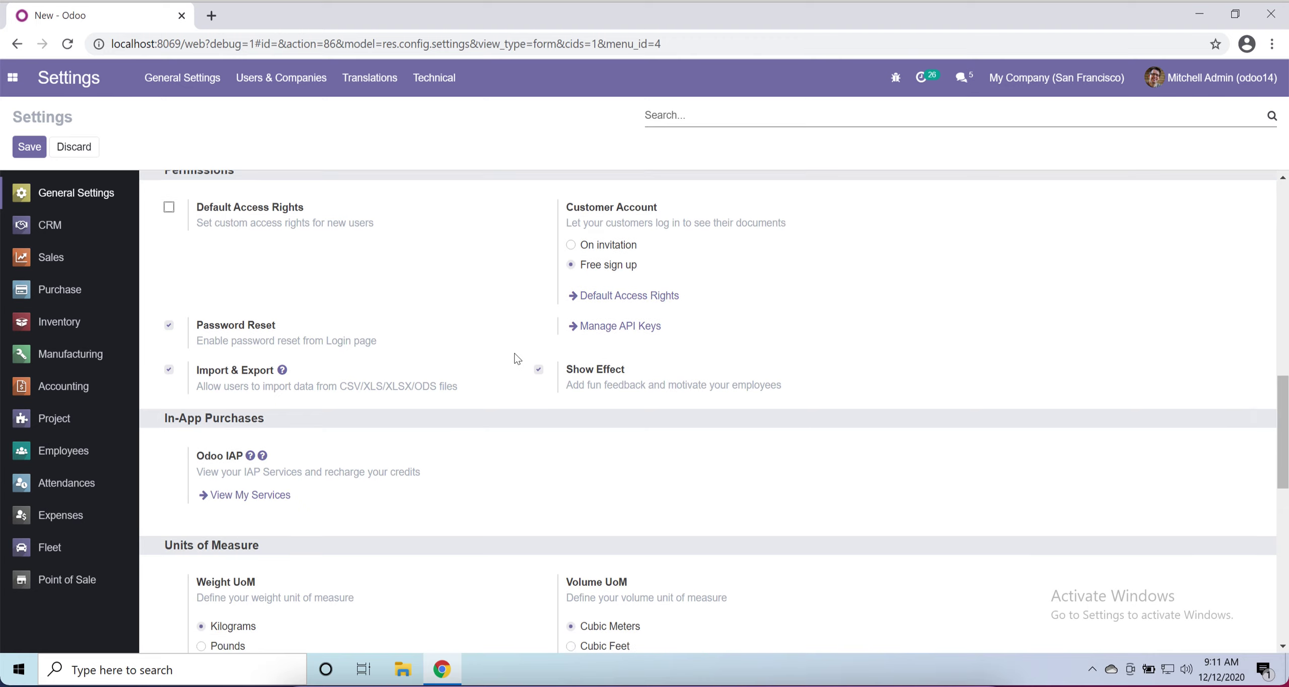
pyautogui.scroll(-1, 517, 358)
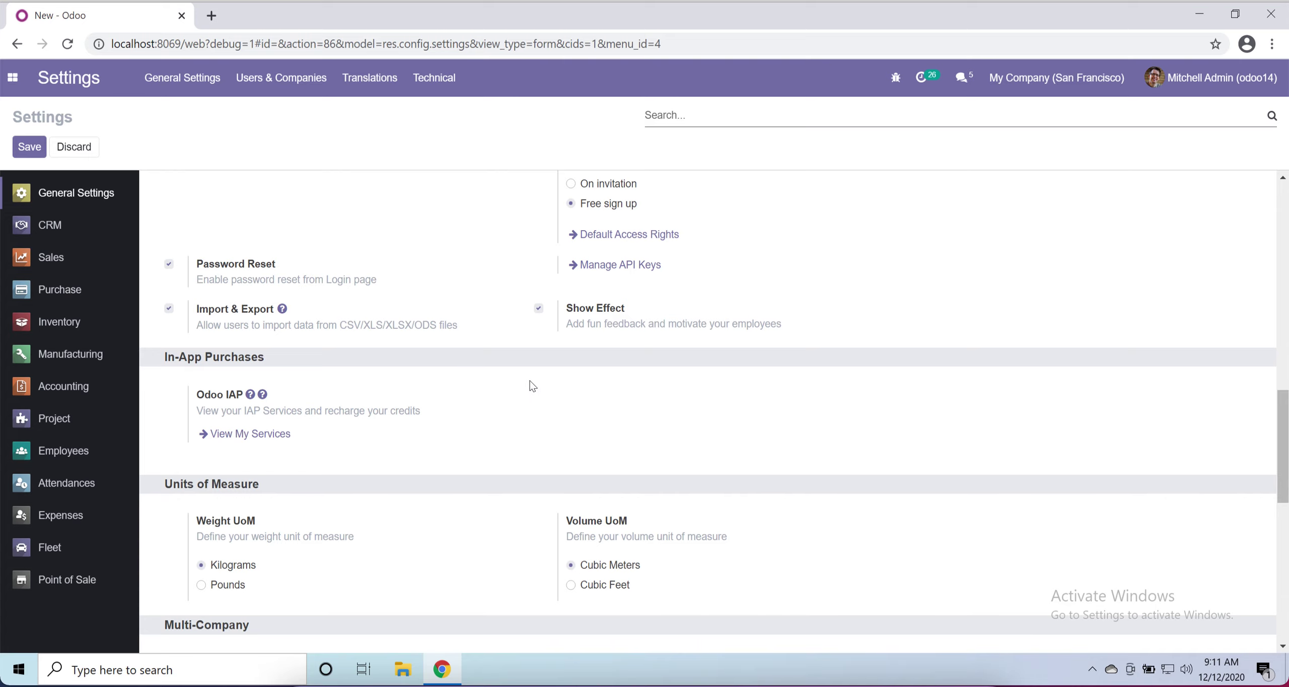
pyautogui.scroll(-2, 532, 386)
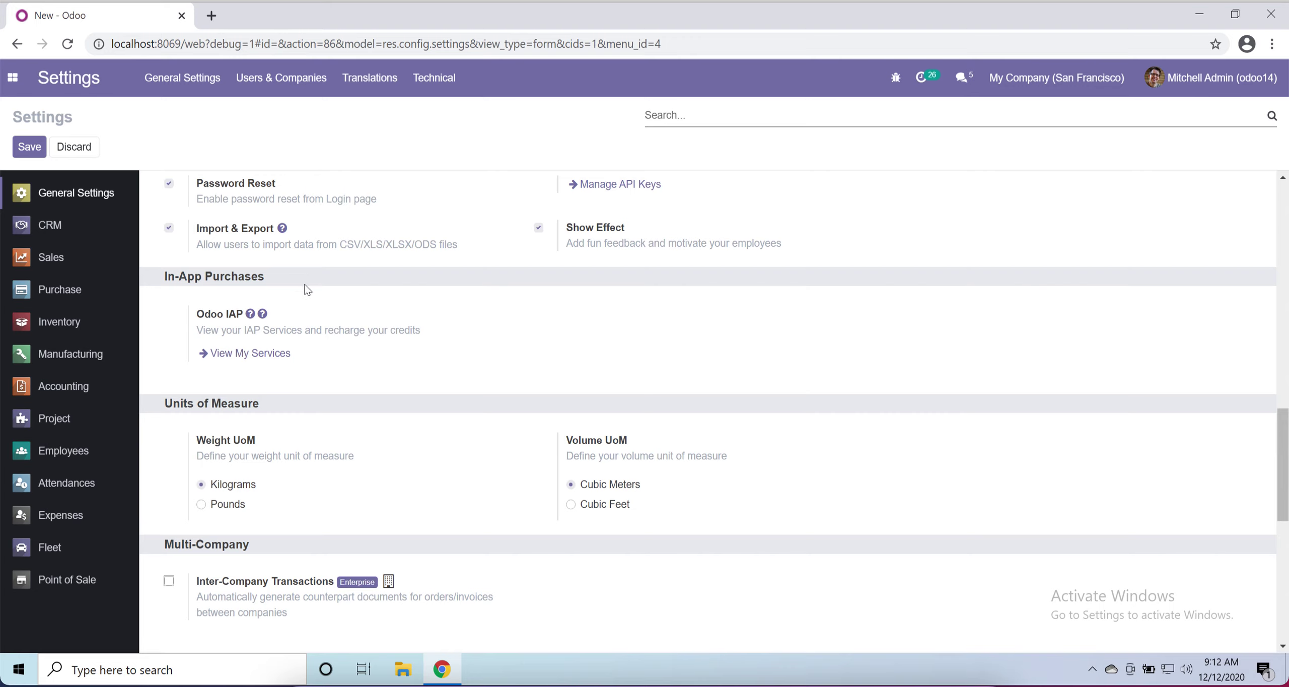
pyautogui.scroll(-3, 431, 362)
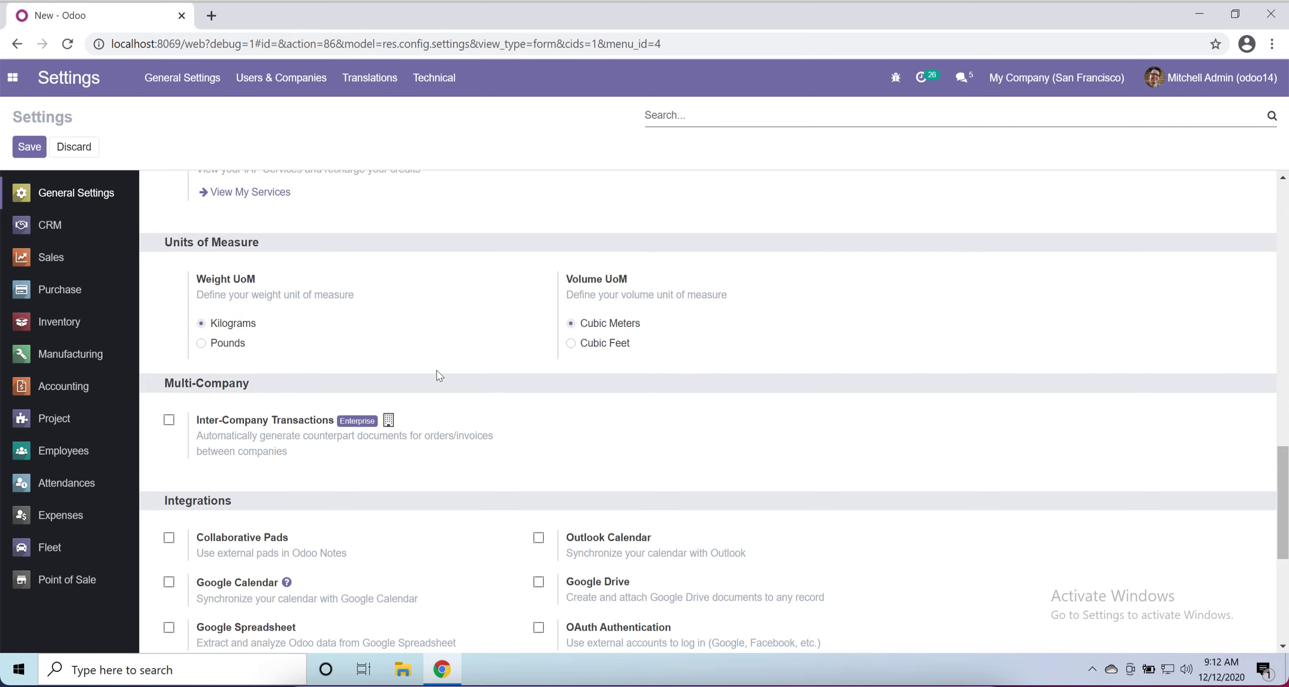
# Step: Examine the Multi-Company, Integrations, Developer Tools and About sections of the general settings, and check where companies are managed
pyautogui.scroll(-3, 437, 370)
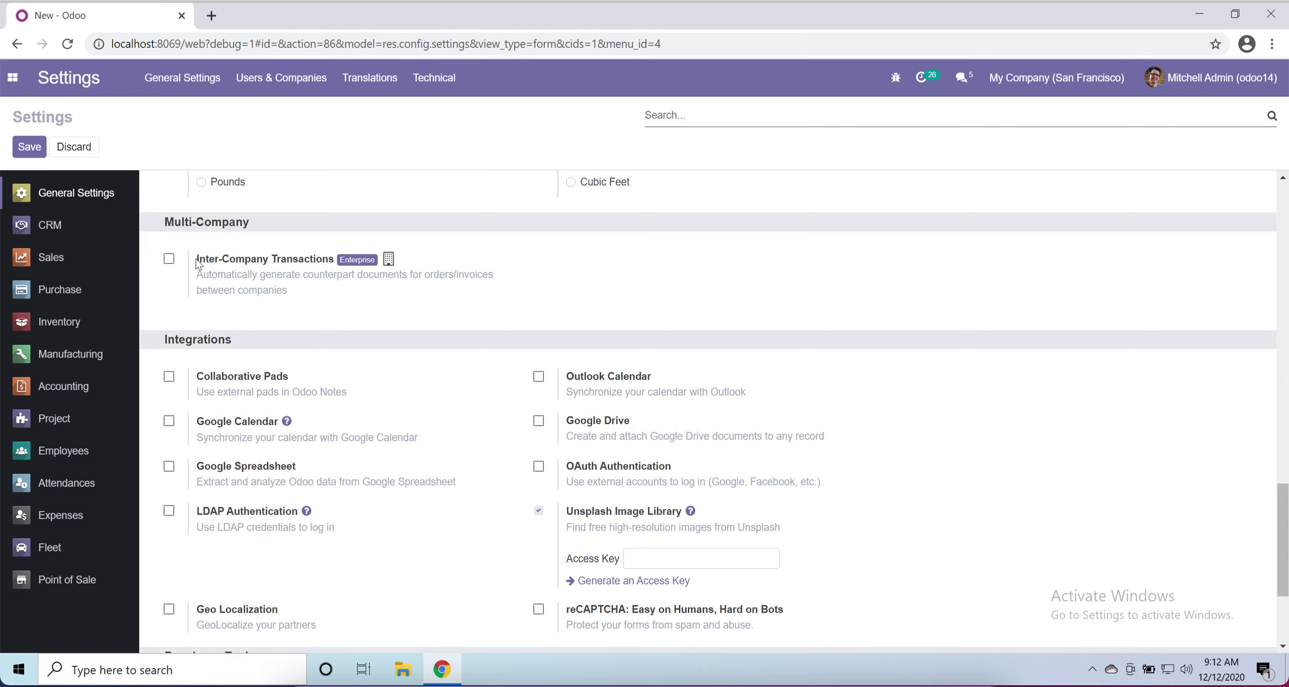
pyautogui.click(313, 79)
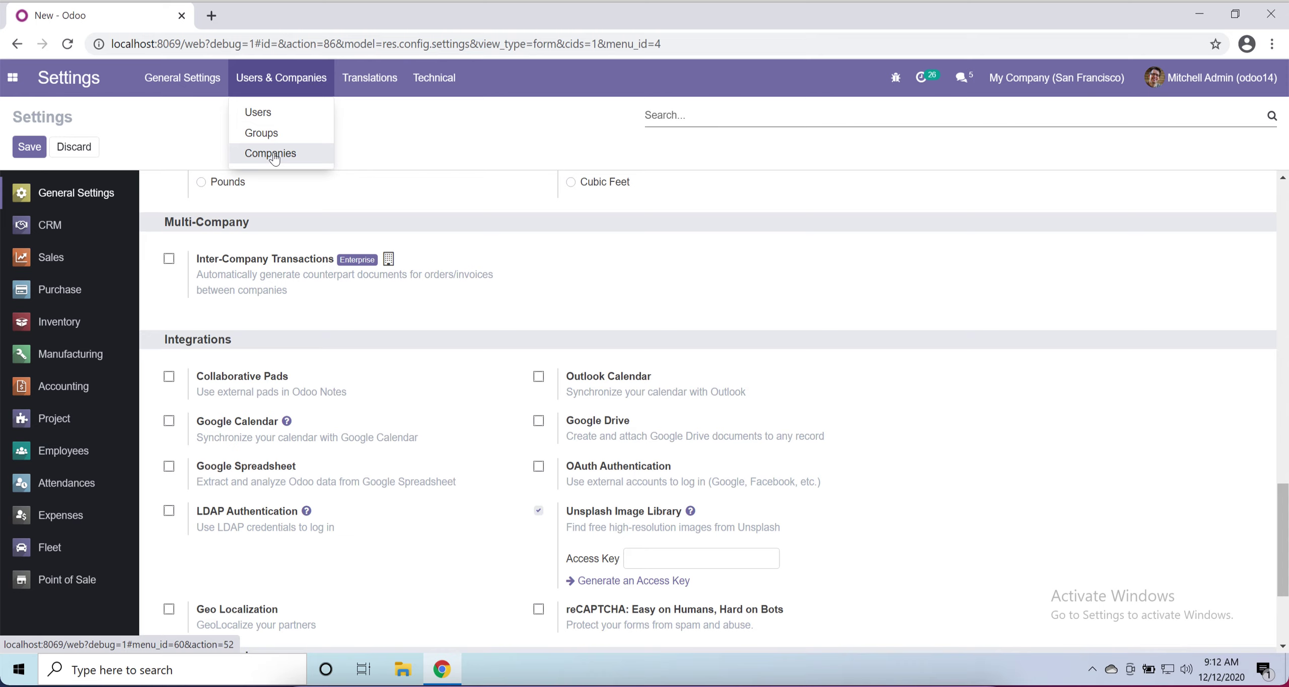
pyautogui.click(528, 316)
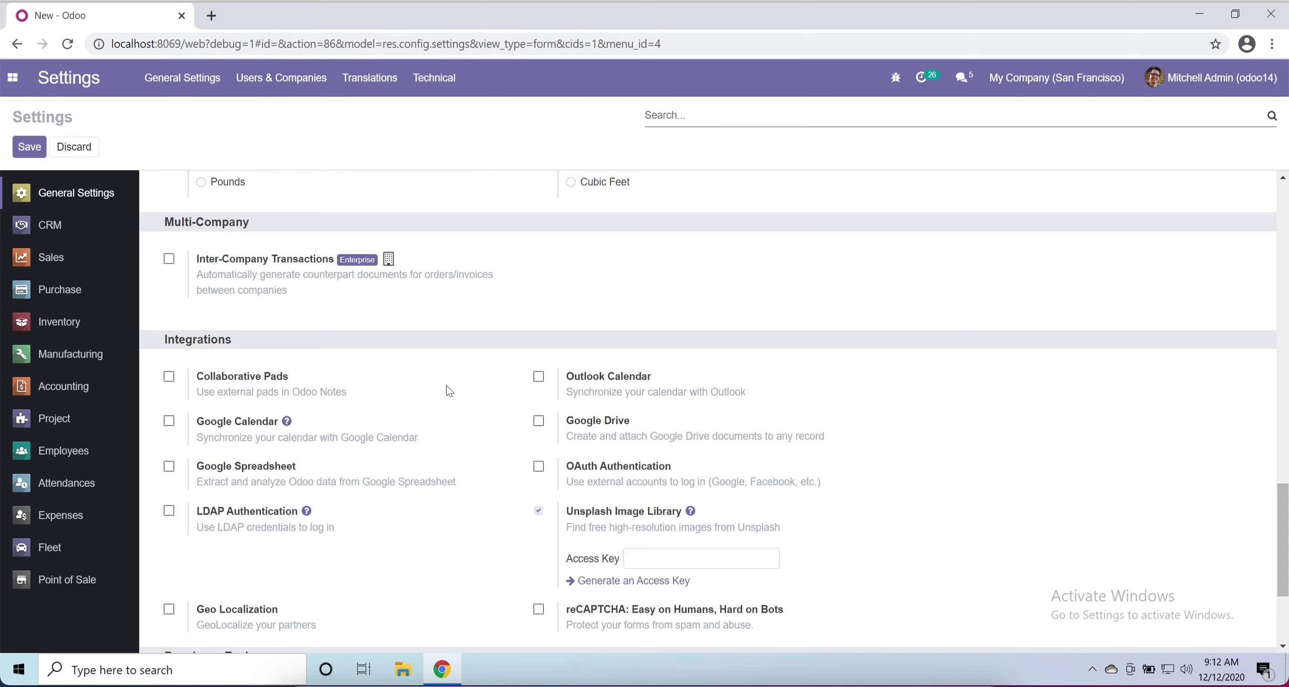
pyautogui.scroll(-2, 448, 391)
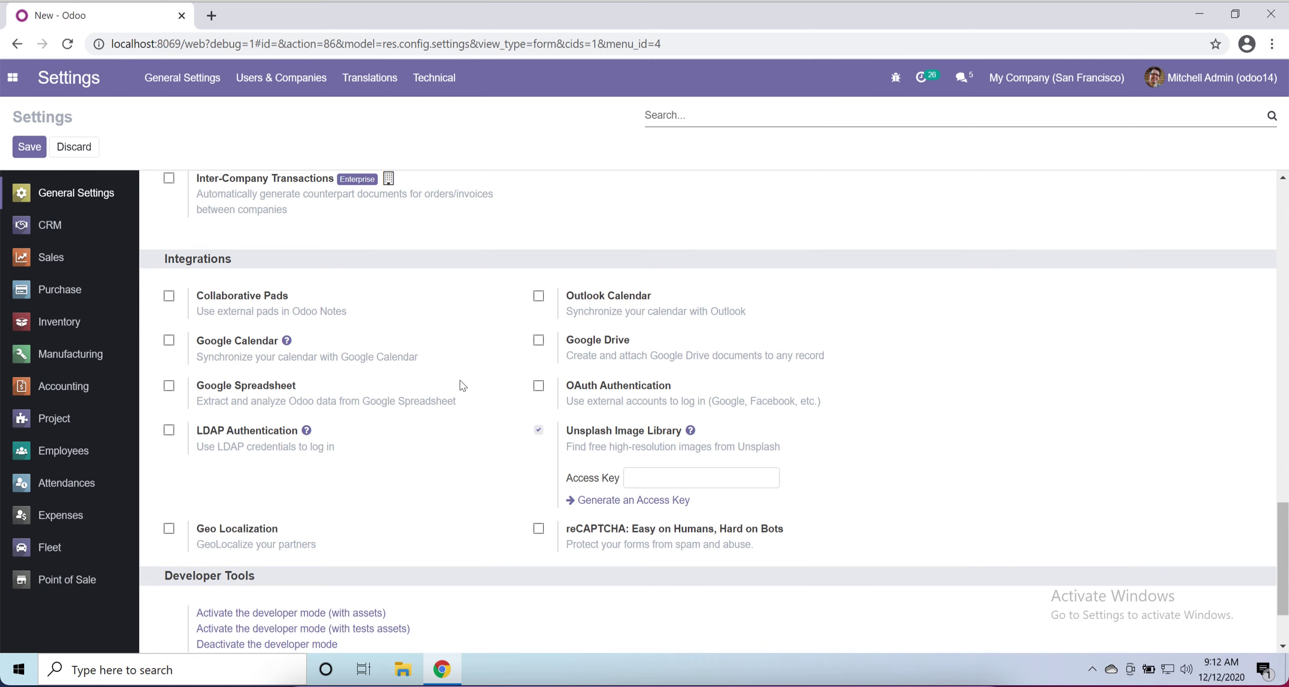
pyautogui.scroll(-2, 440, 453)
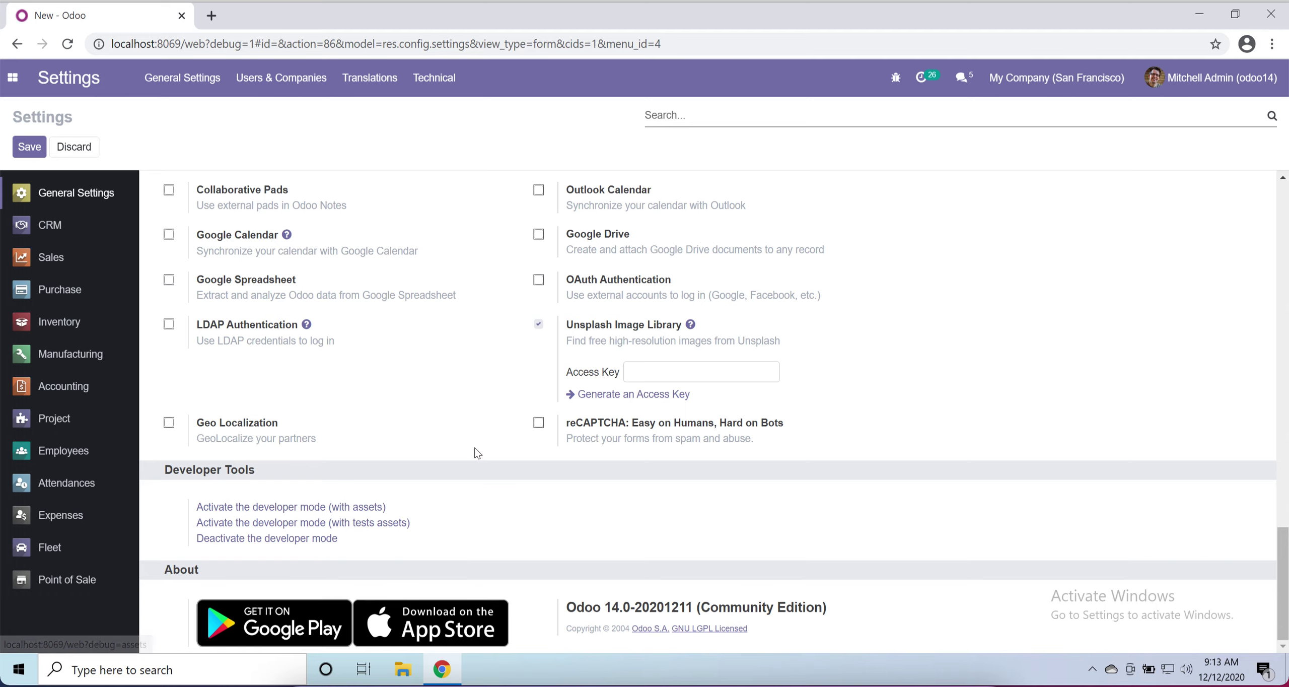
pyautogui.scroll(15, 474, 447)
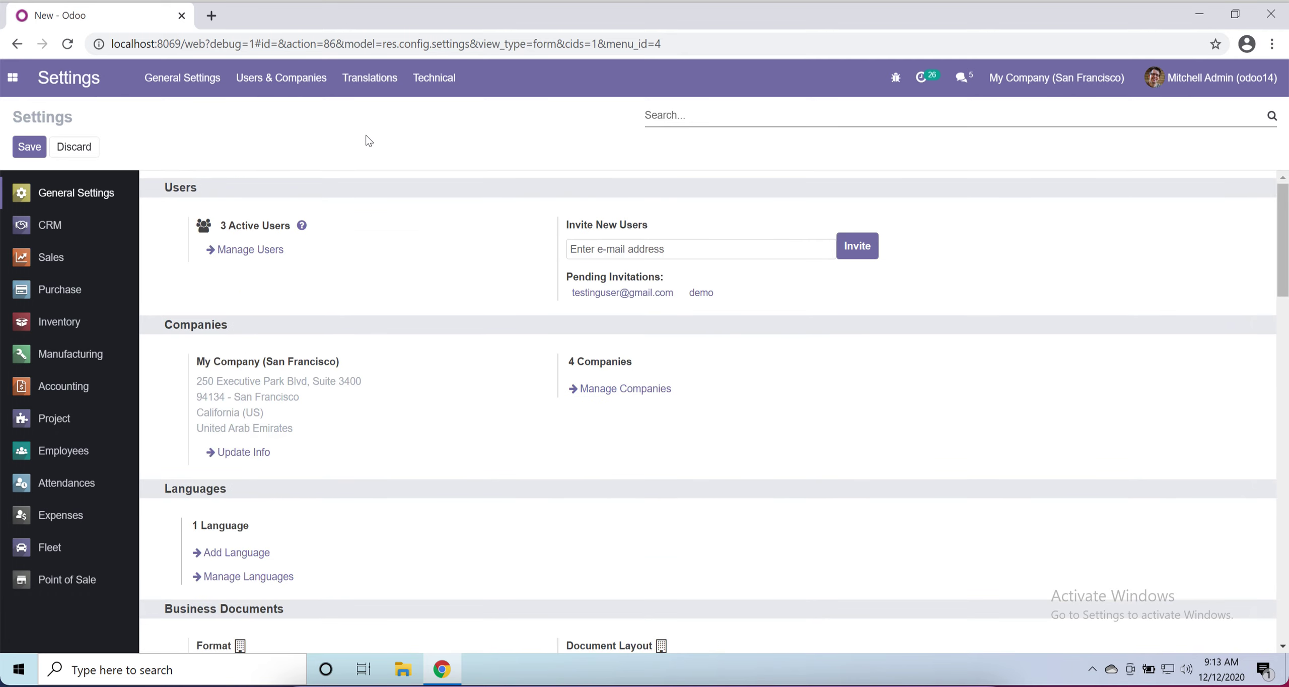
# Step: Open the list of translation languages, look through it, and search it for "ger"
pyautogui.click(357, 80)
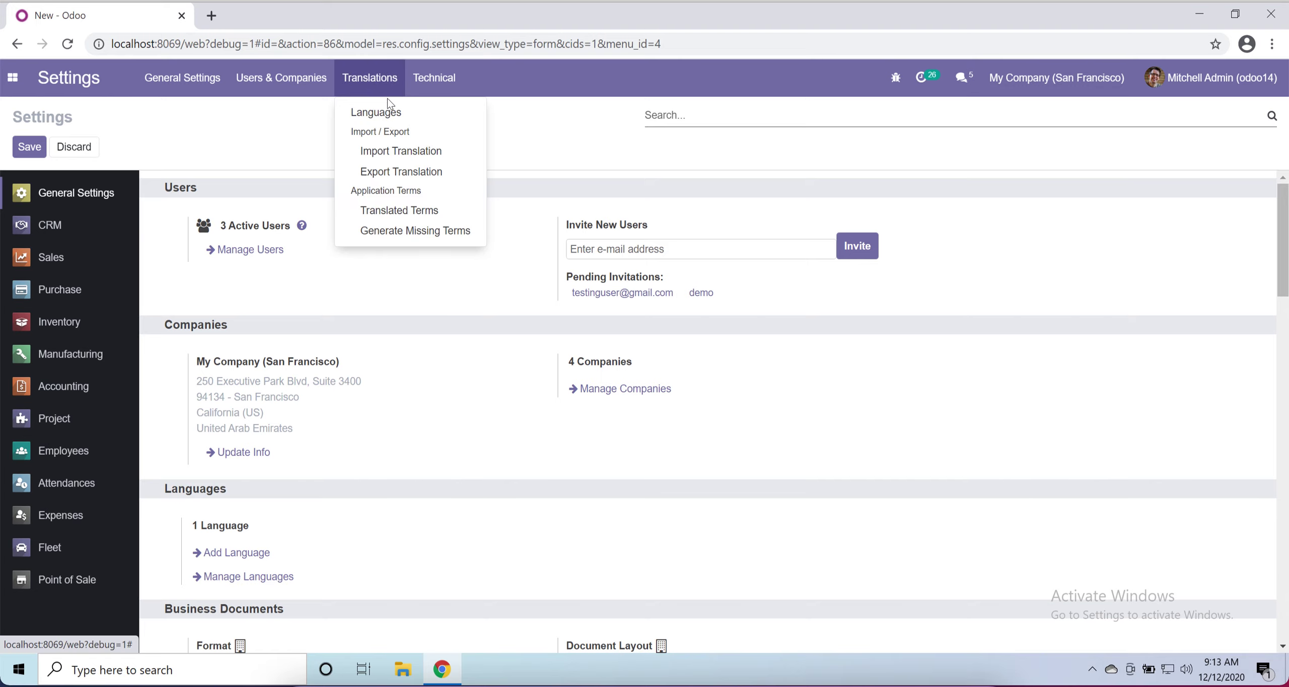
pyautogui.click(391, 111)
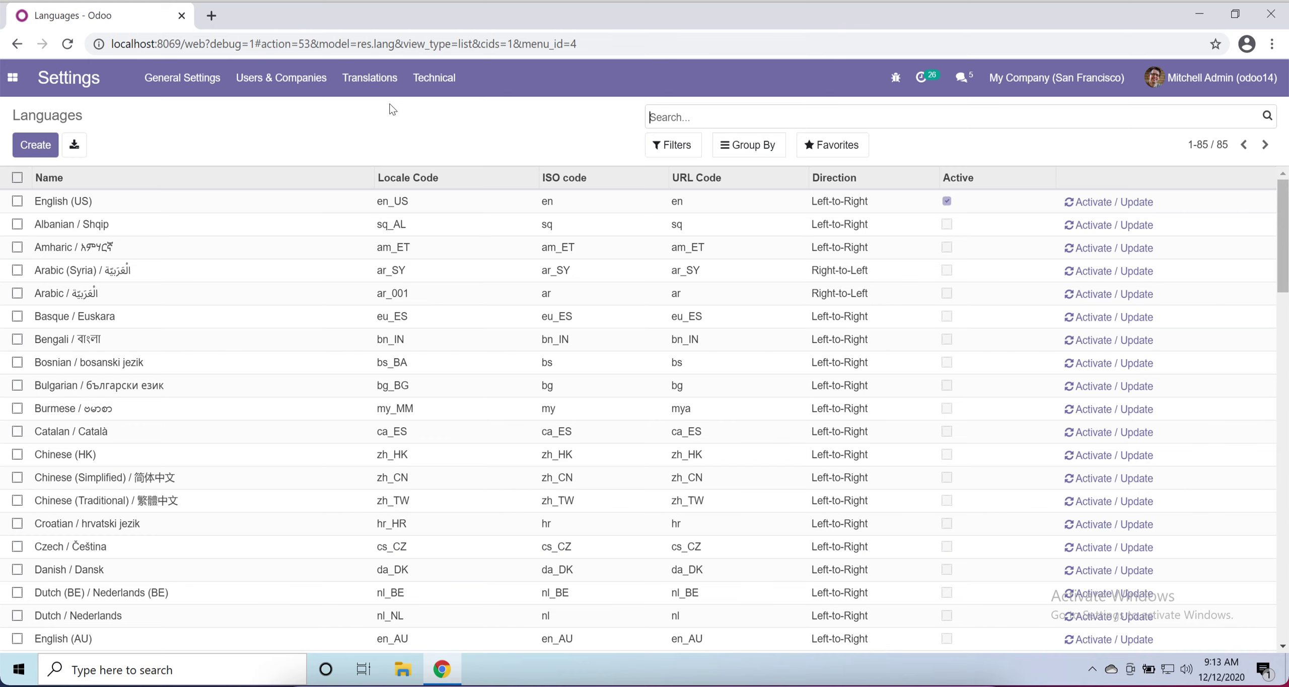
pyautogui.scroll(-20, 486, 411)
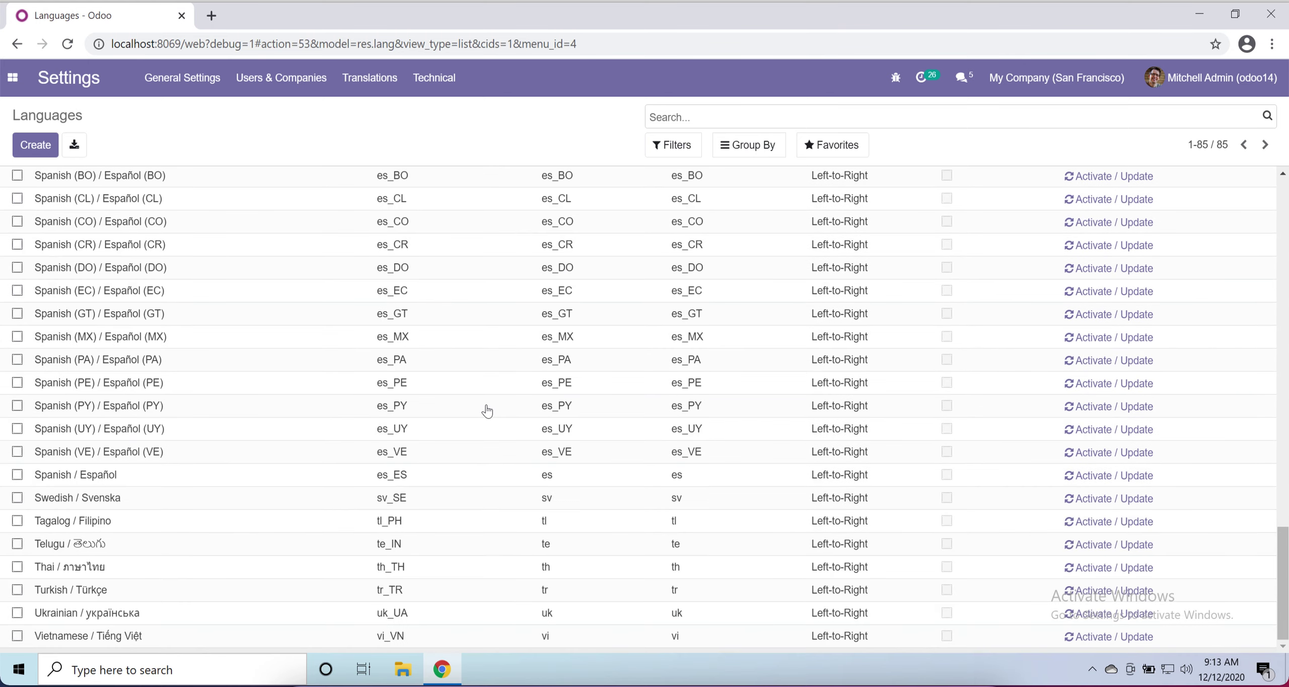
pyautogui.scroll(20, 486, 411)
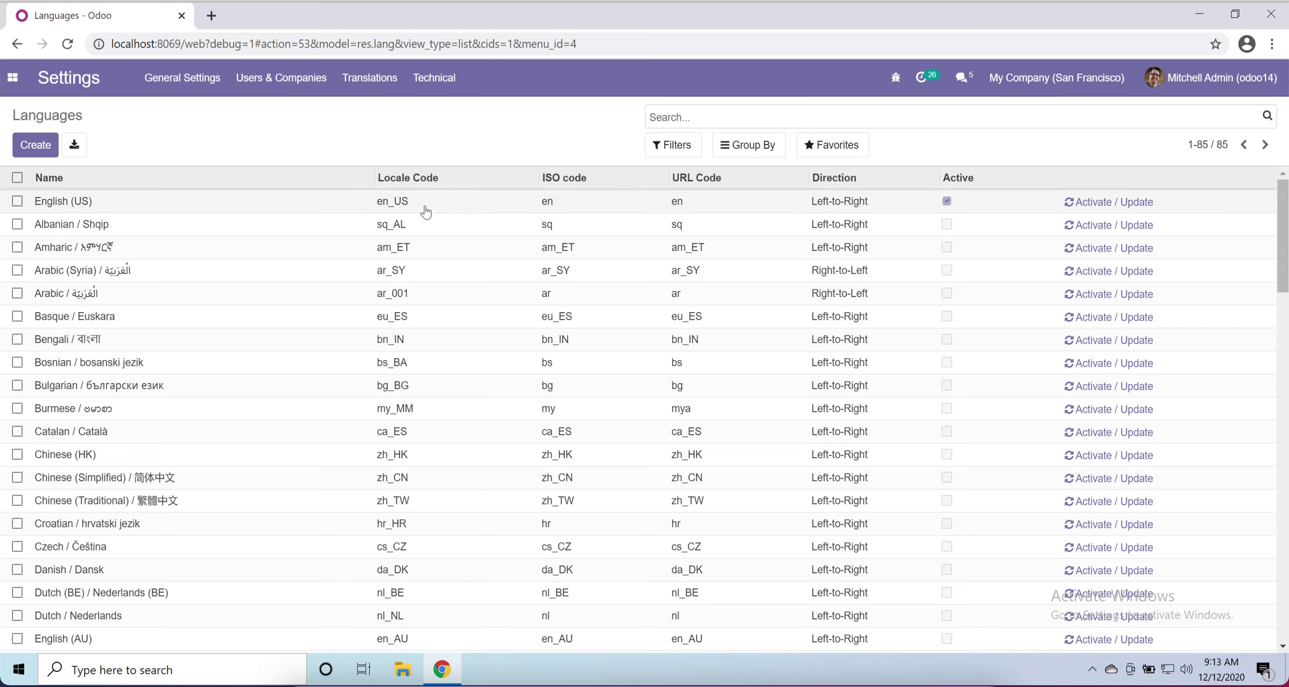
pyautogui.write('ger')
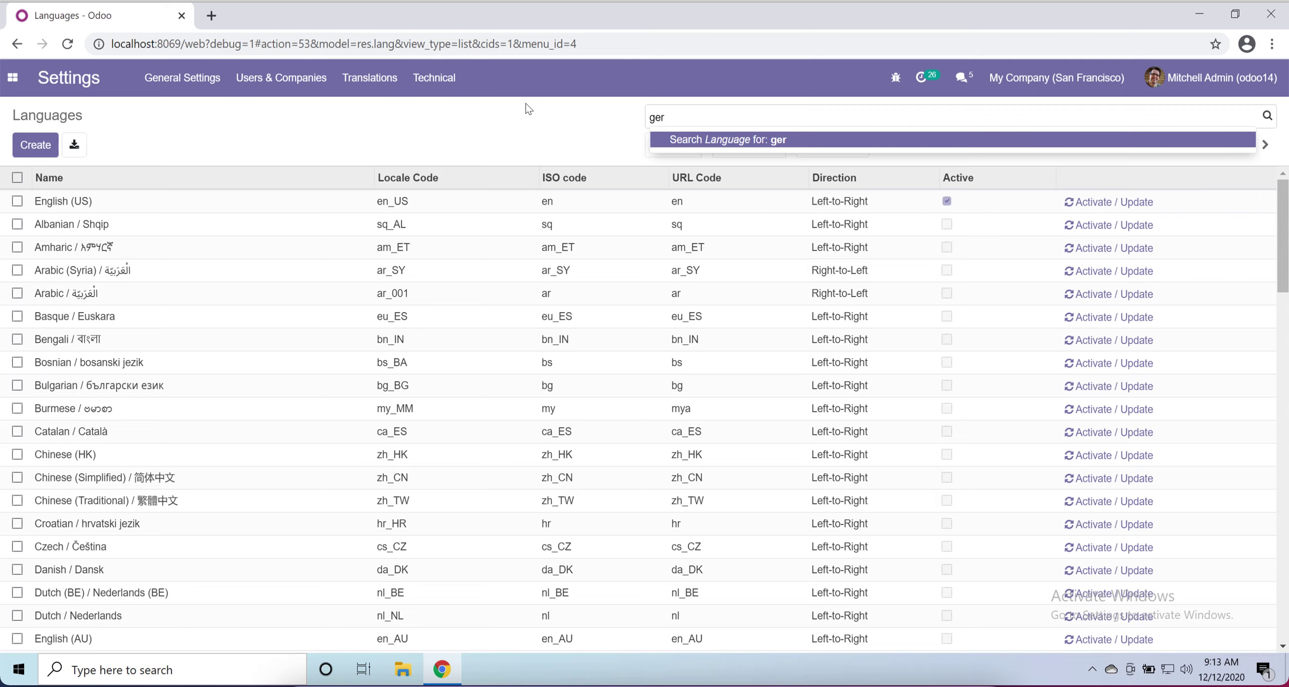
pyautogui.press('Return')
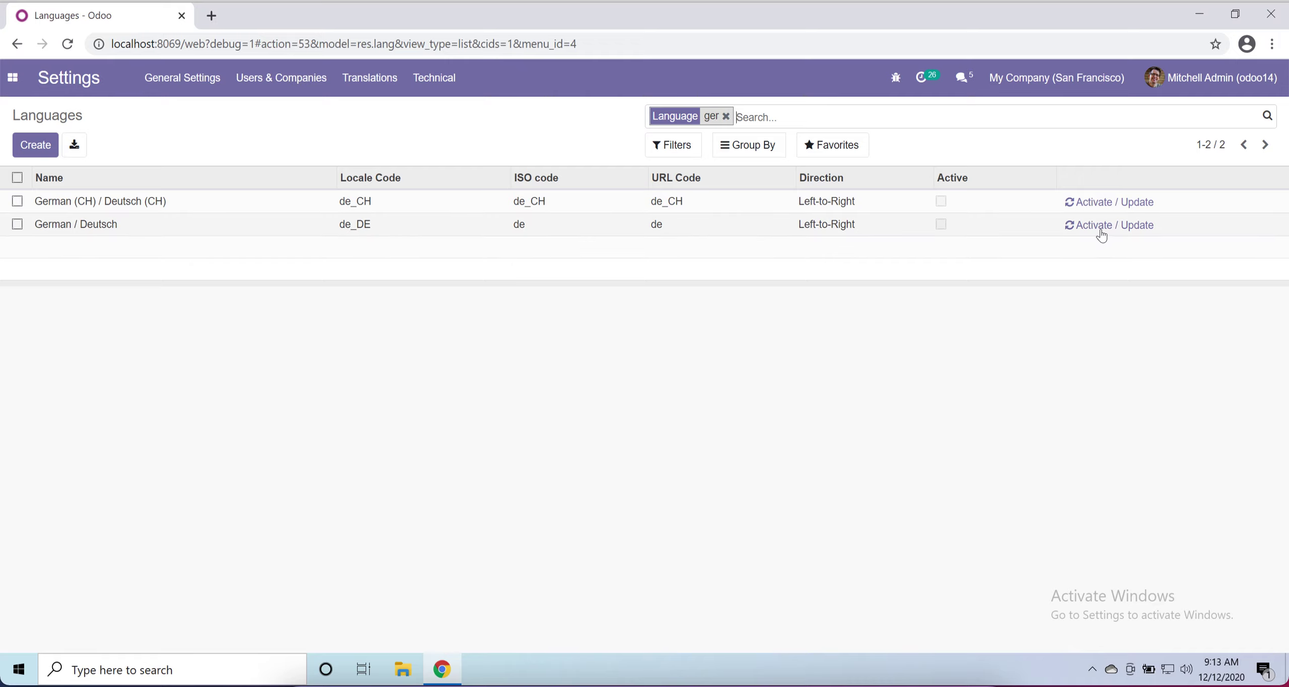
# Step: Add the German / Deutsch language, and open and cancel its update dialog
pyautogui.click(1083, 226)
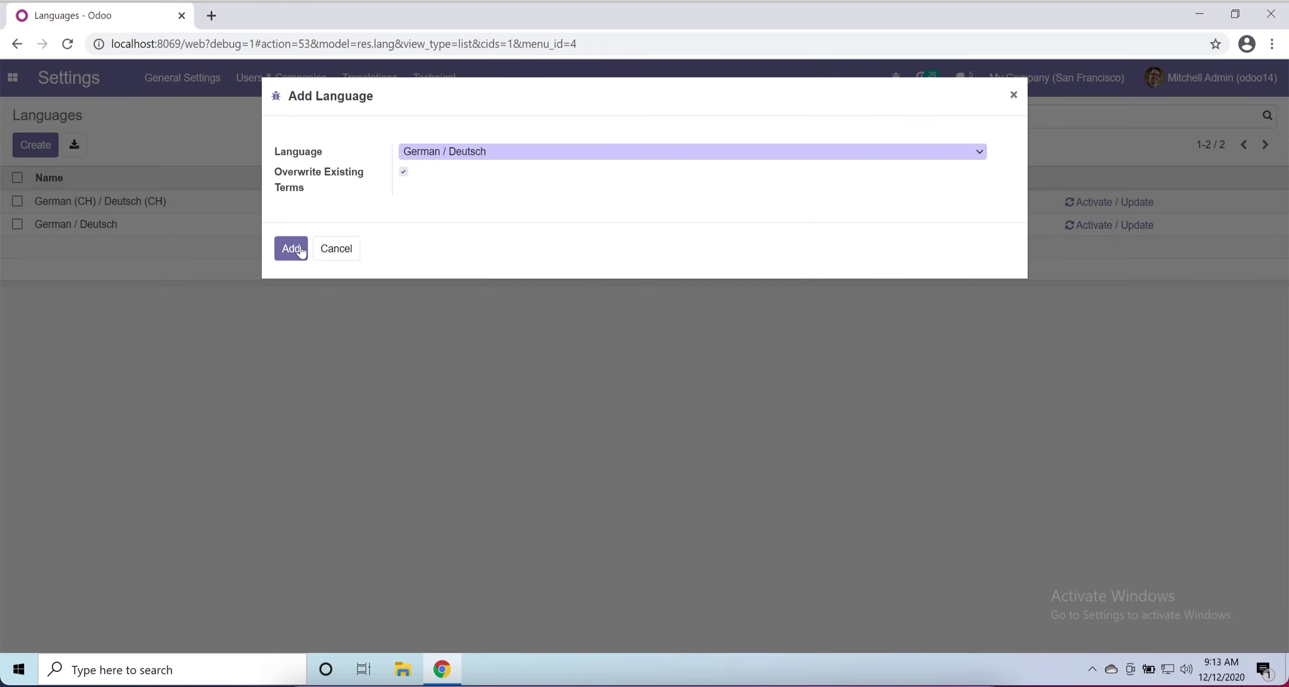
pyautogui.click(297, 248)
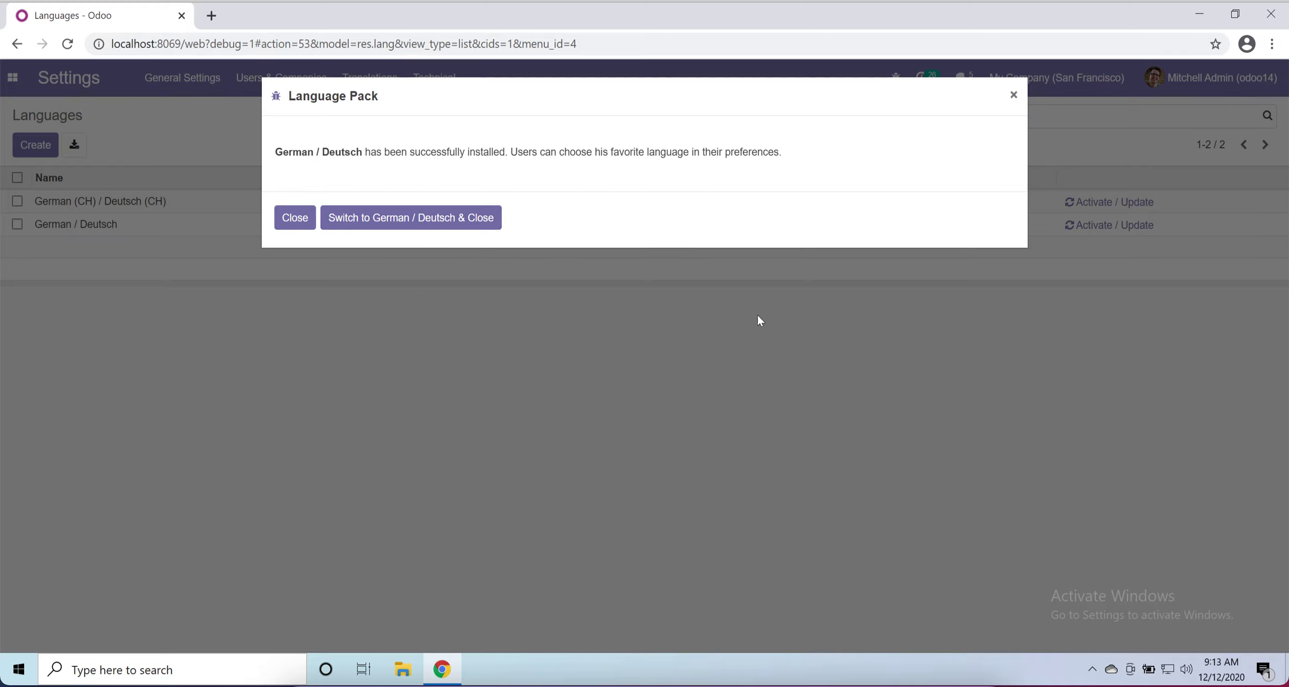
pyautogui.click(290, 222)
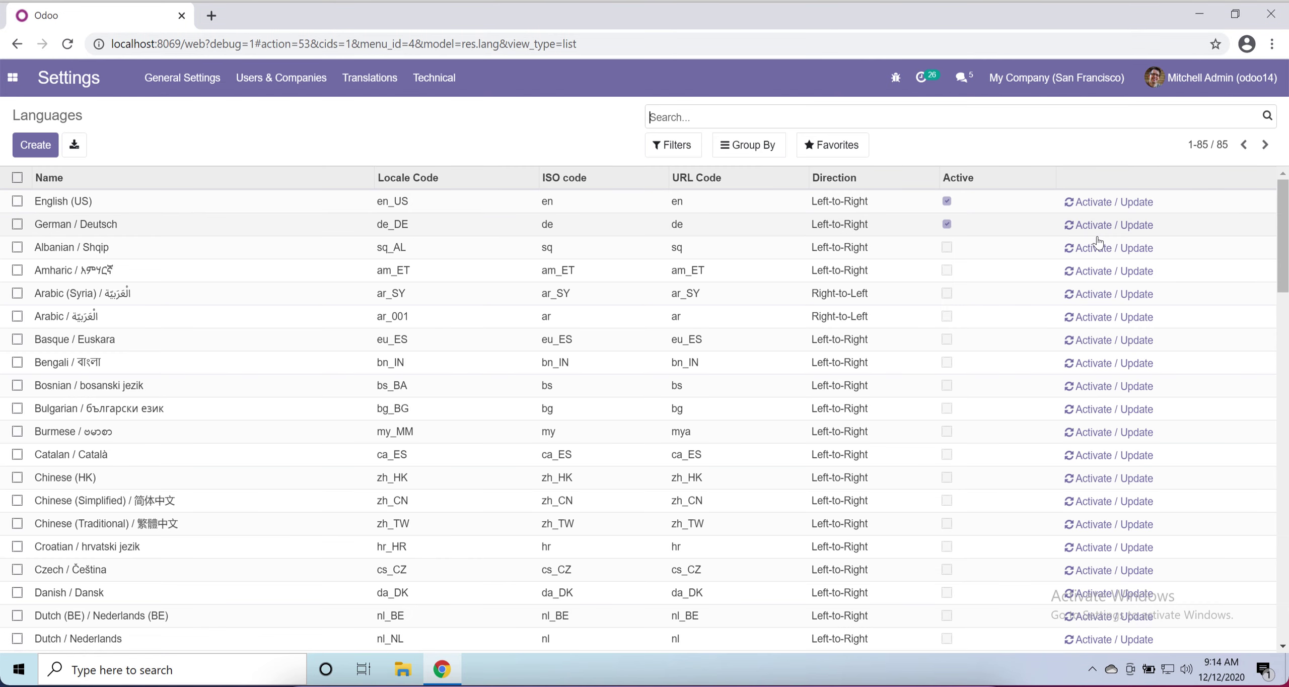
pyautogui.click(1144, 228)
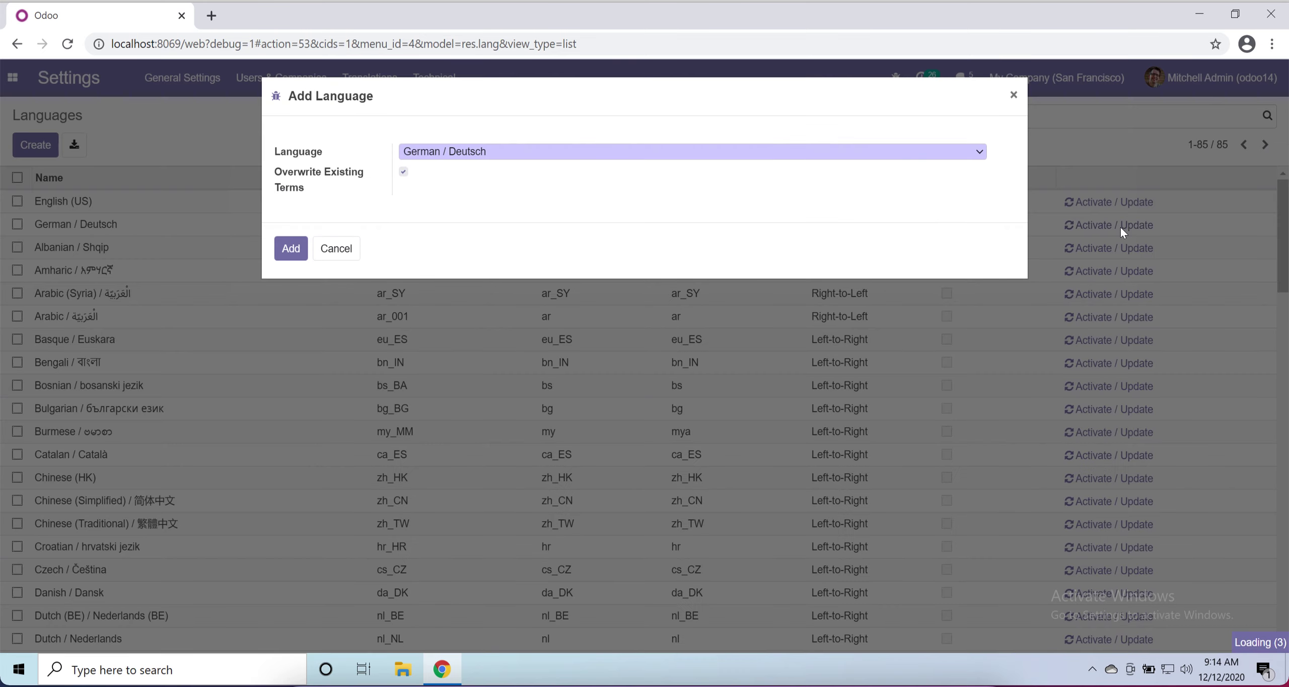
pyautogui.click(348, 249)
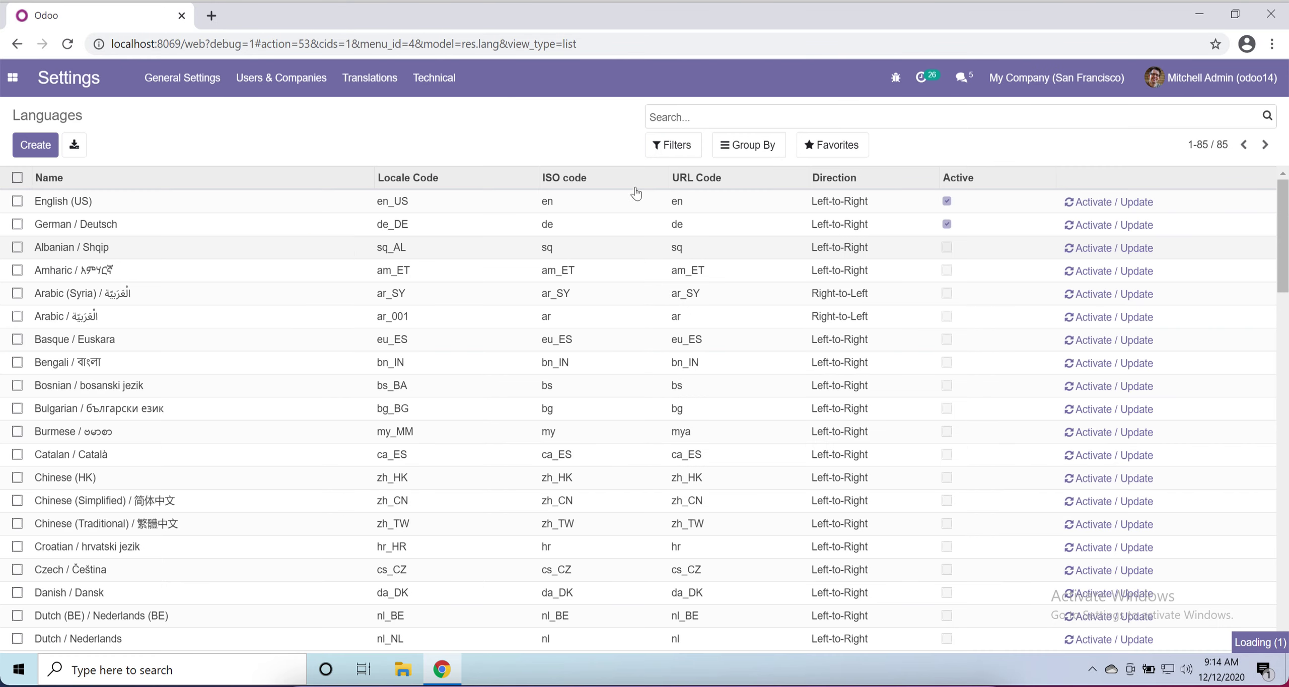
# Step: Set the language preference in the signed-in user's own profile to German / Deutsch and save the profile
pyautogui.click(1227, 76)
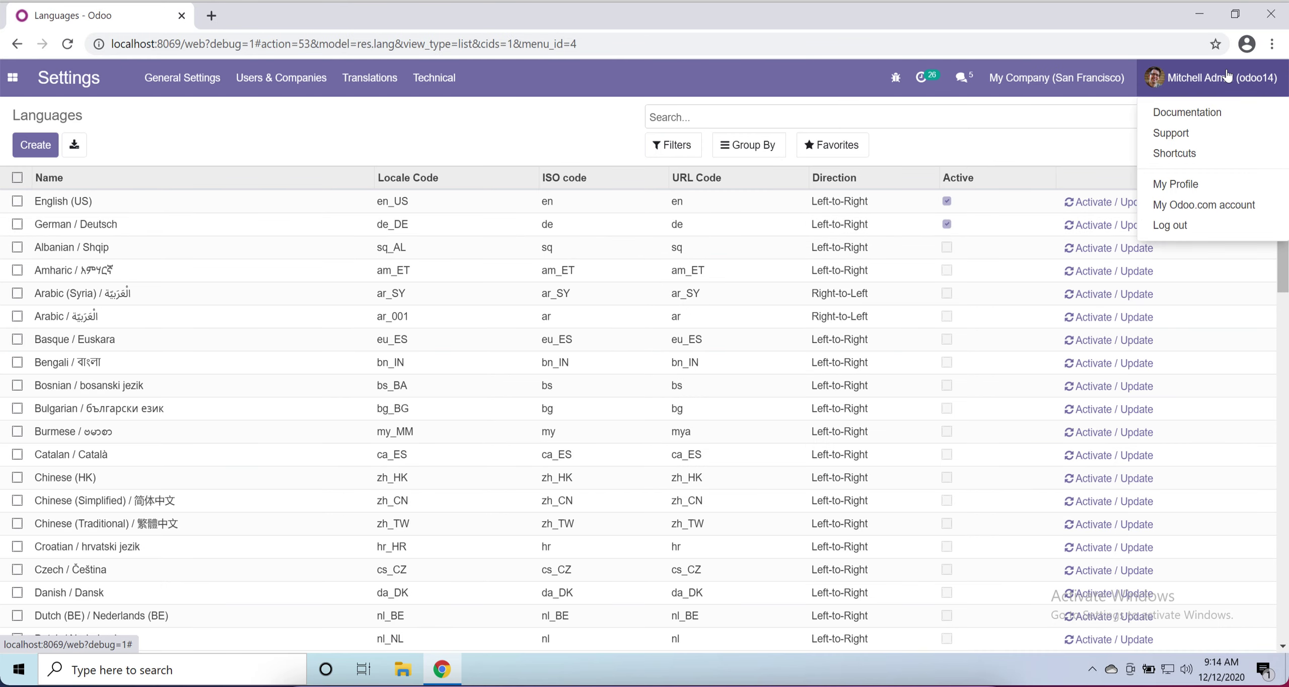
pyautogui.click(1188, 195)
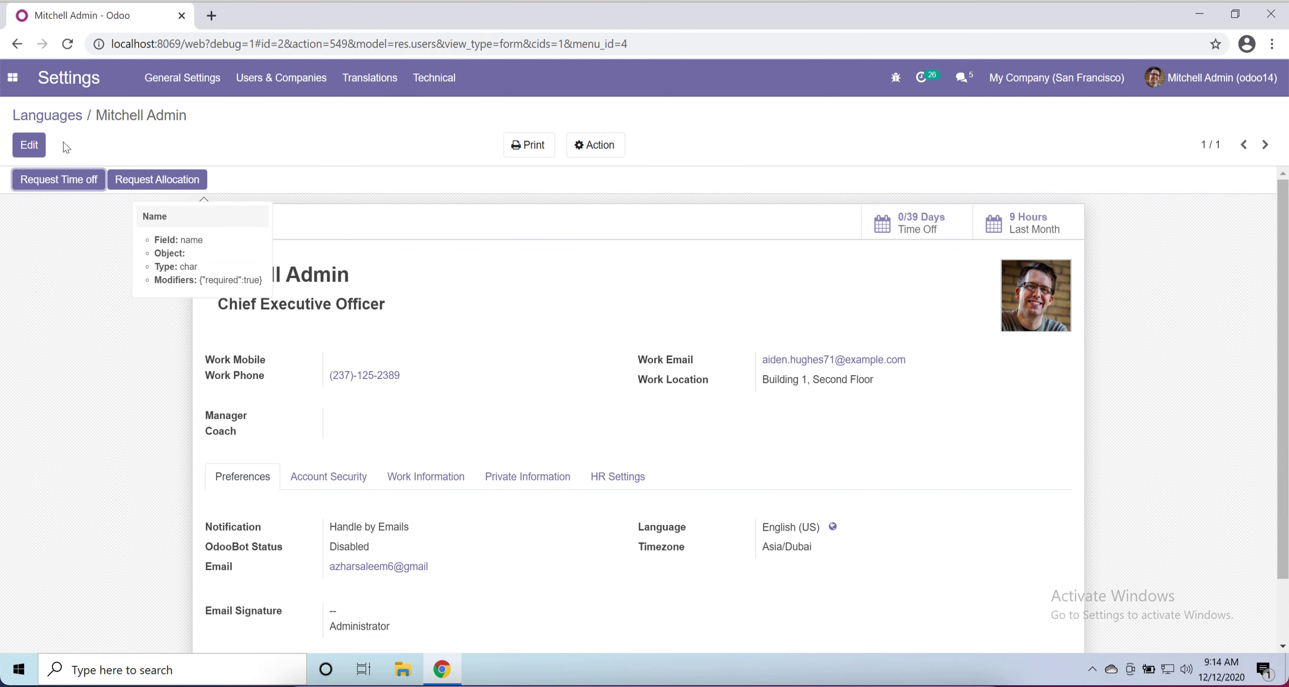
pyautogui.click(29, 148)
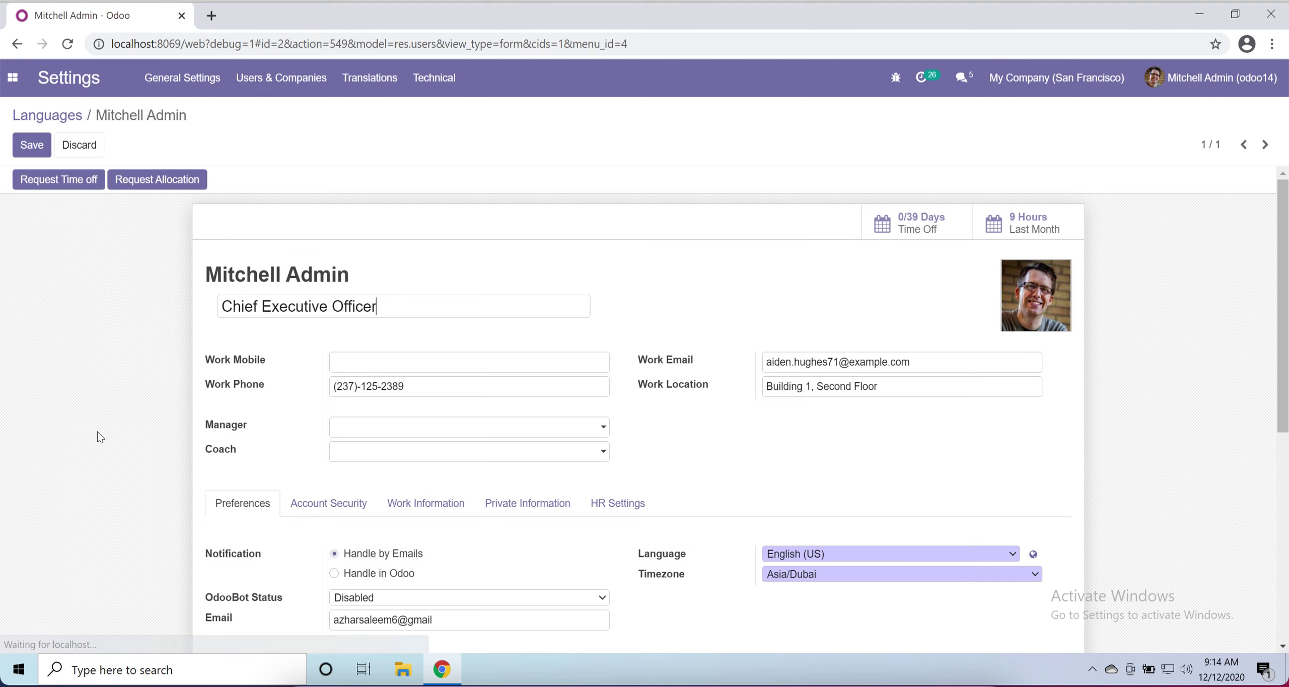
pyautogui.scroll(-5, 175, 449)
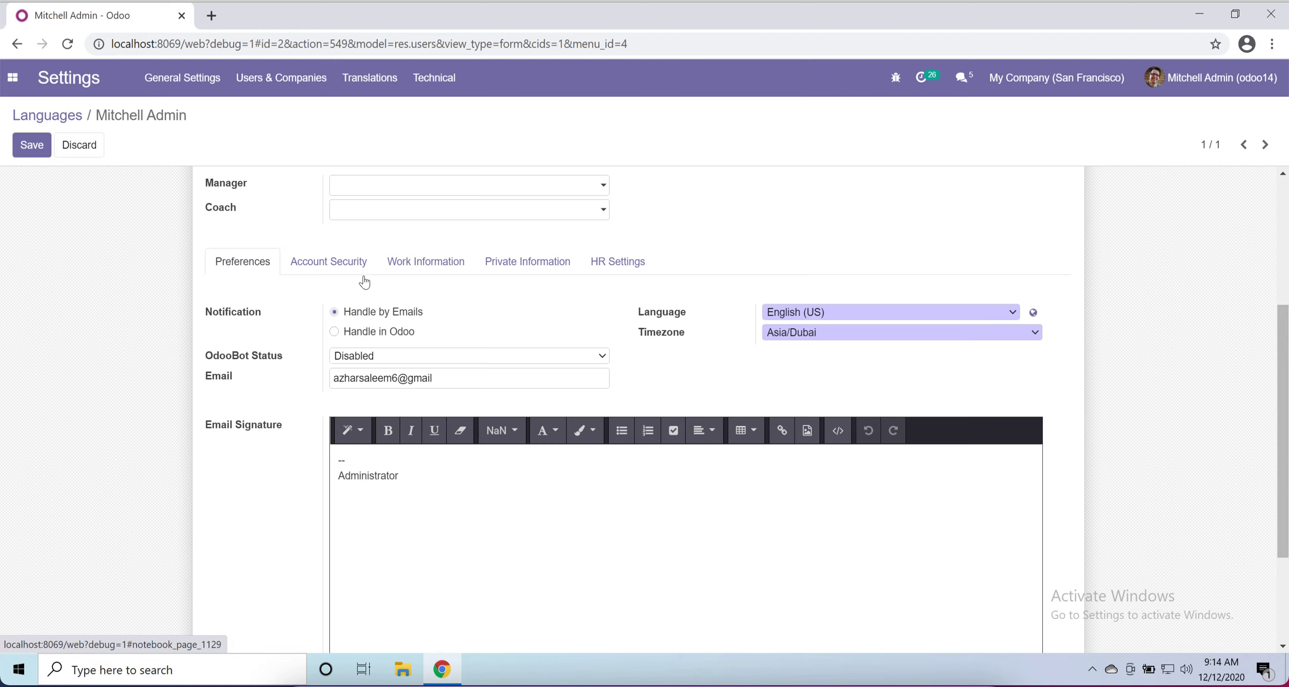
pyautogui.click(875, 312)
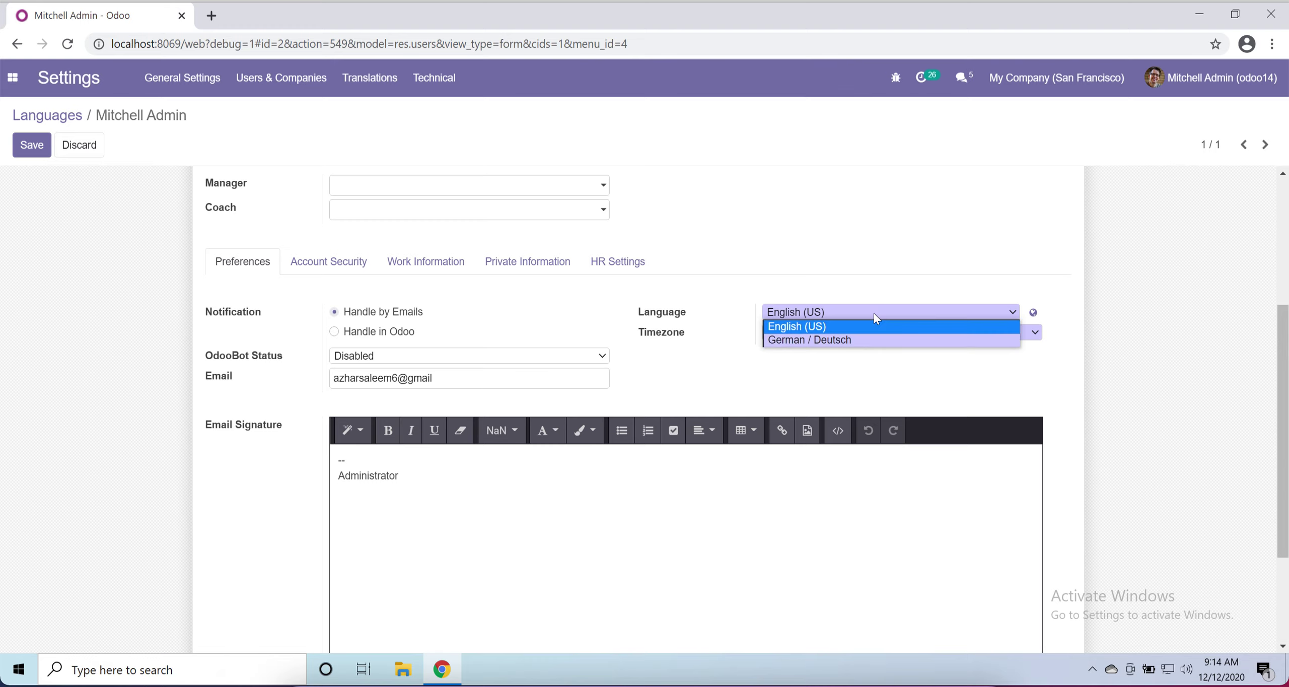
pyautogui.click(823, 340)
pyautogui.scroll(5, 653, 365)
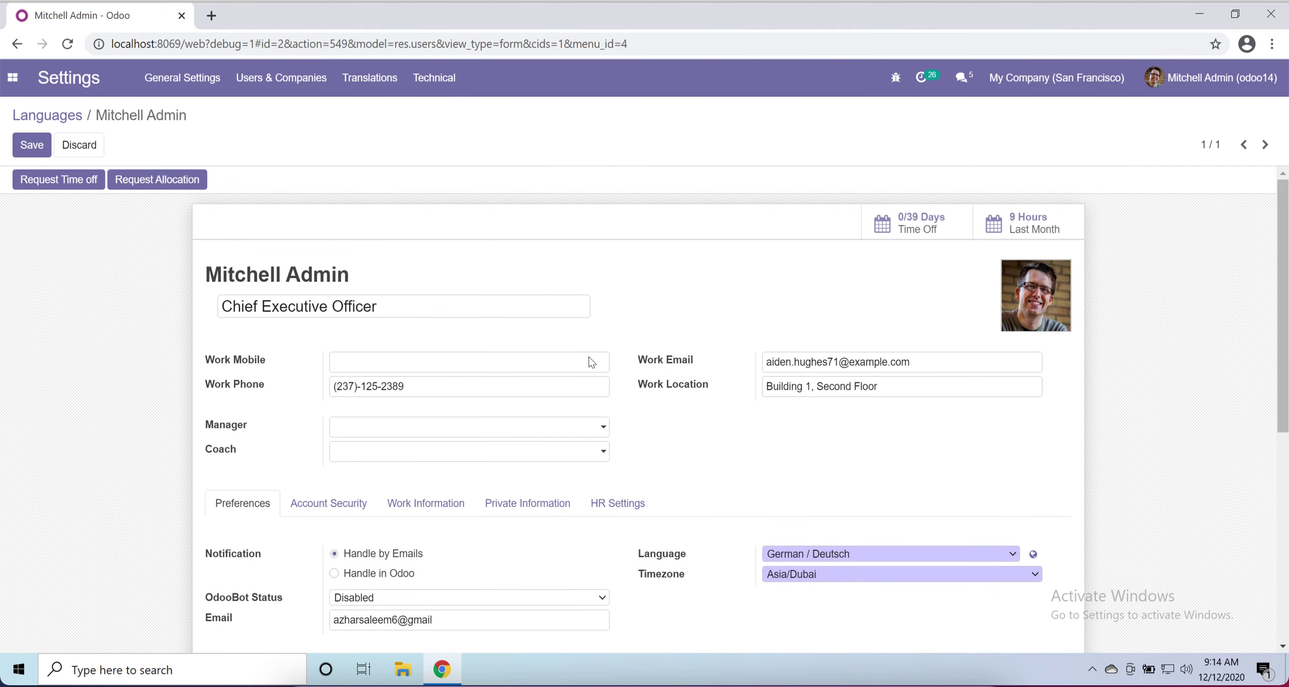
pyautogui.click(32, 145)
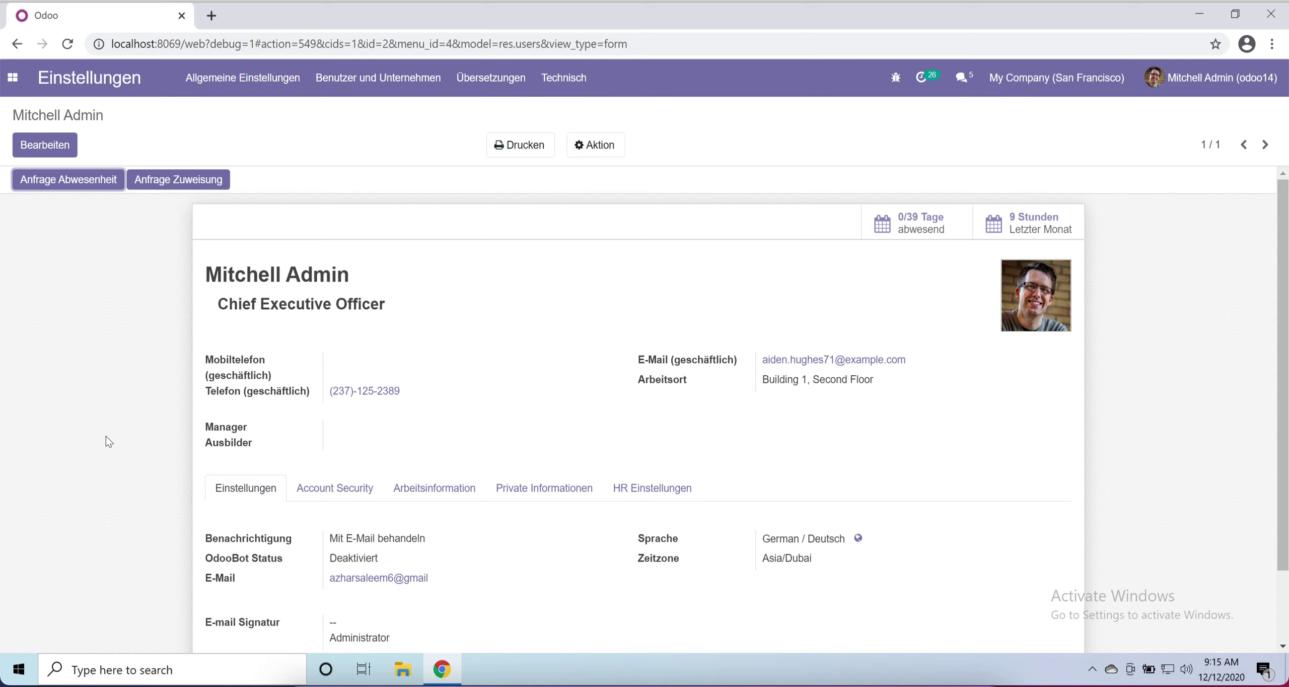
# Step: Look over the German profile page, set the profile language back to English (US) and save
pyautogui.scroll(-2, 105, 436)
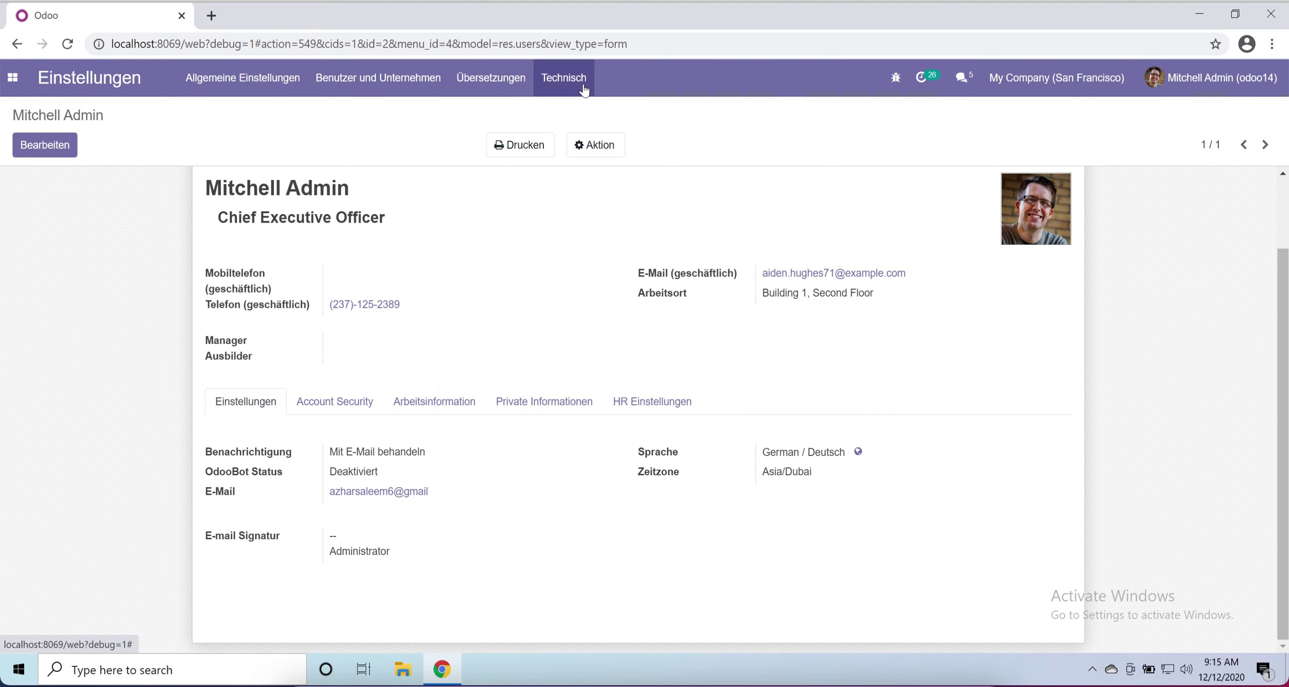
pyautogui.click(13, 77)
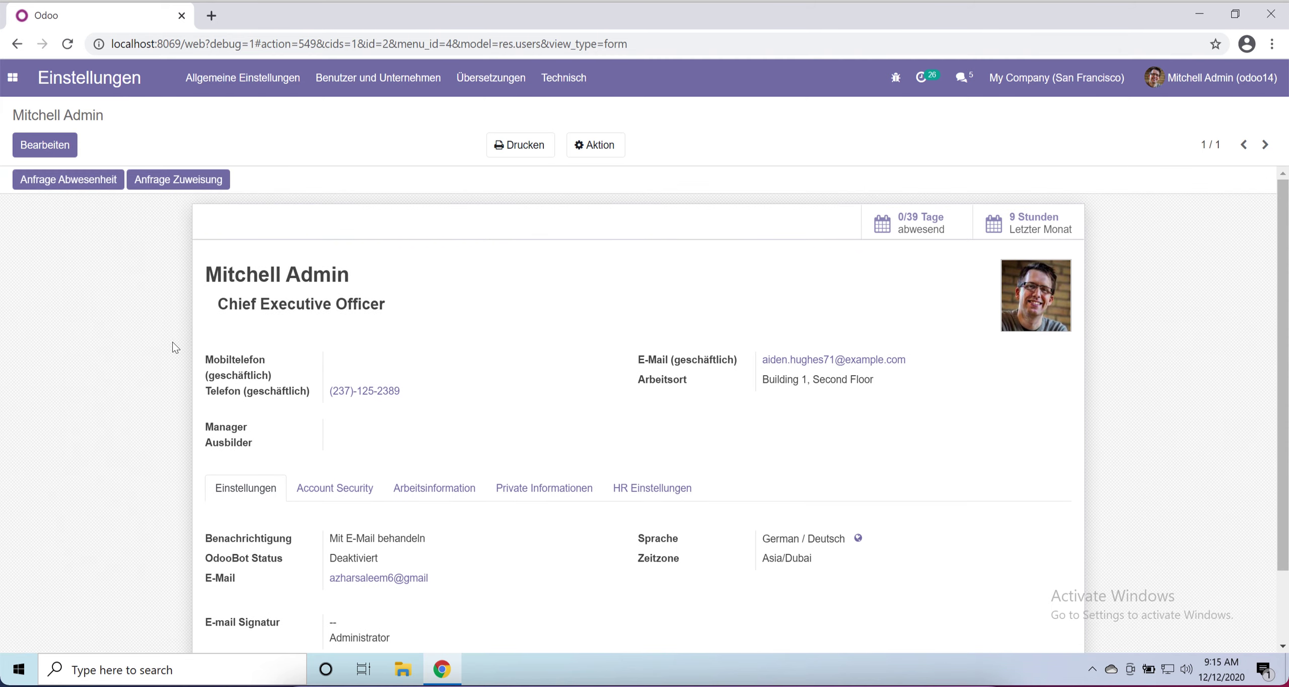
pyautogui.click(35, 150)
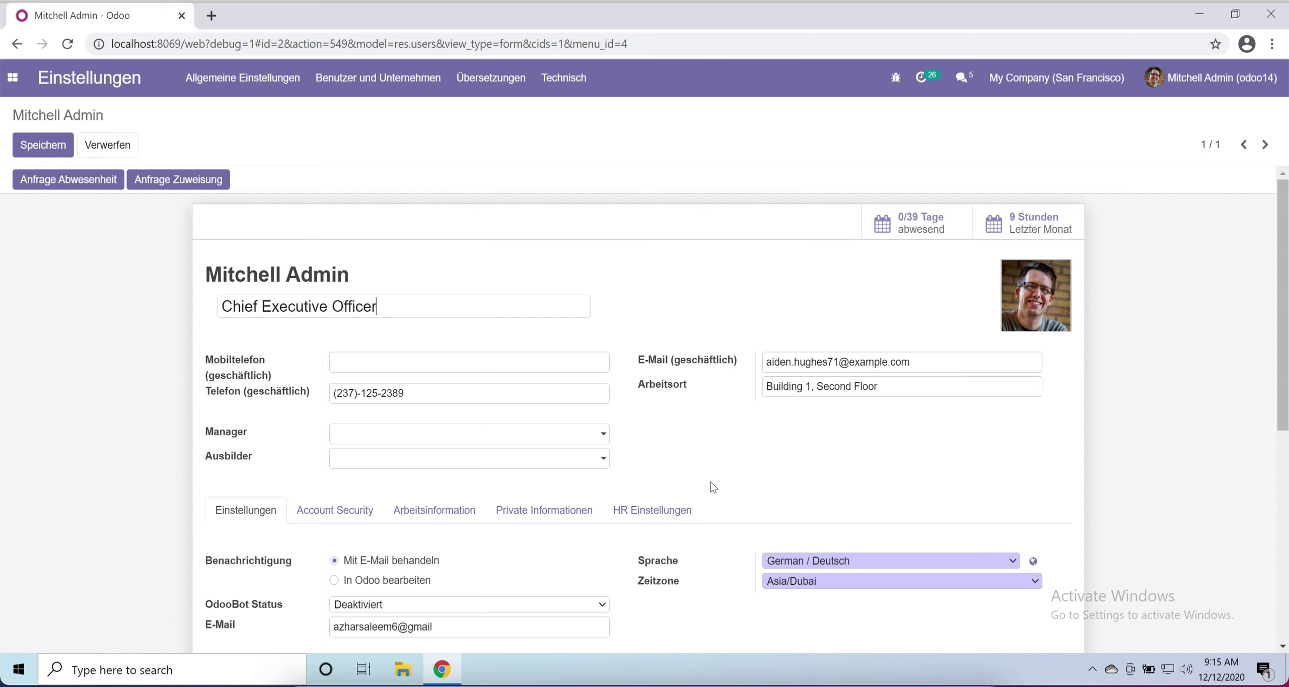
pyautogui.click(982, 561)
pyautogui.click(925, 576)
pyautogui.click(28, 146)
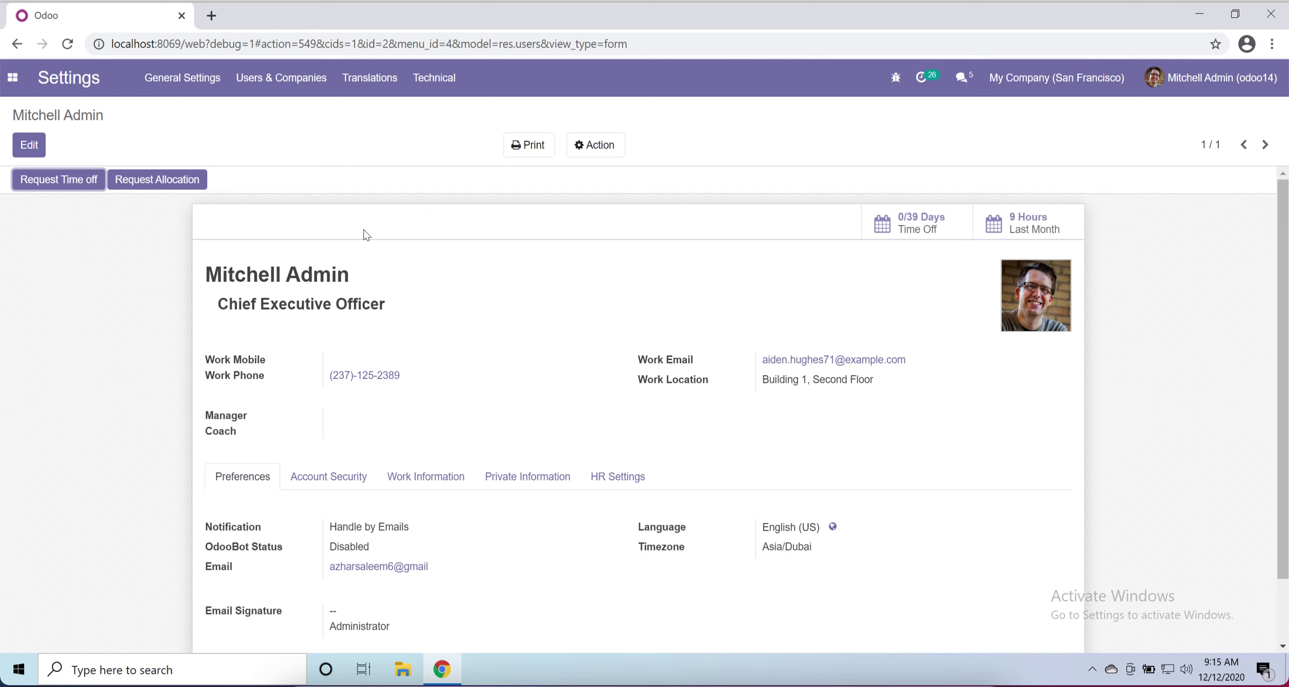
# Step: View the Import Translation form and cancel it without importing a file
pyautogui.click(369, 77)
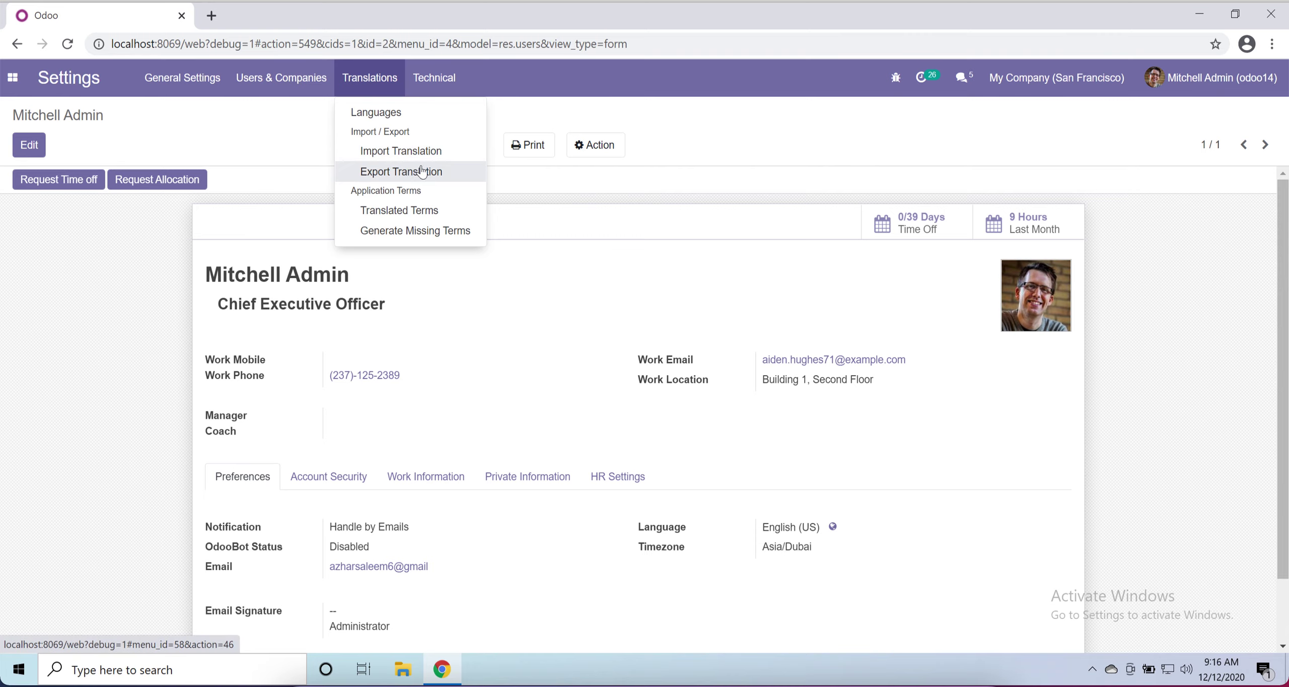
pyautogui.click(406, 153)
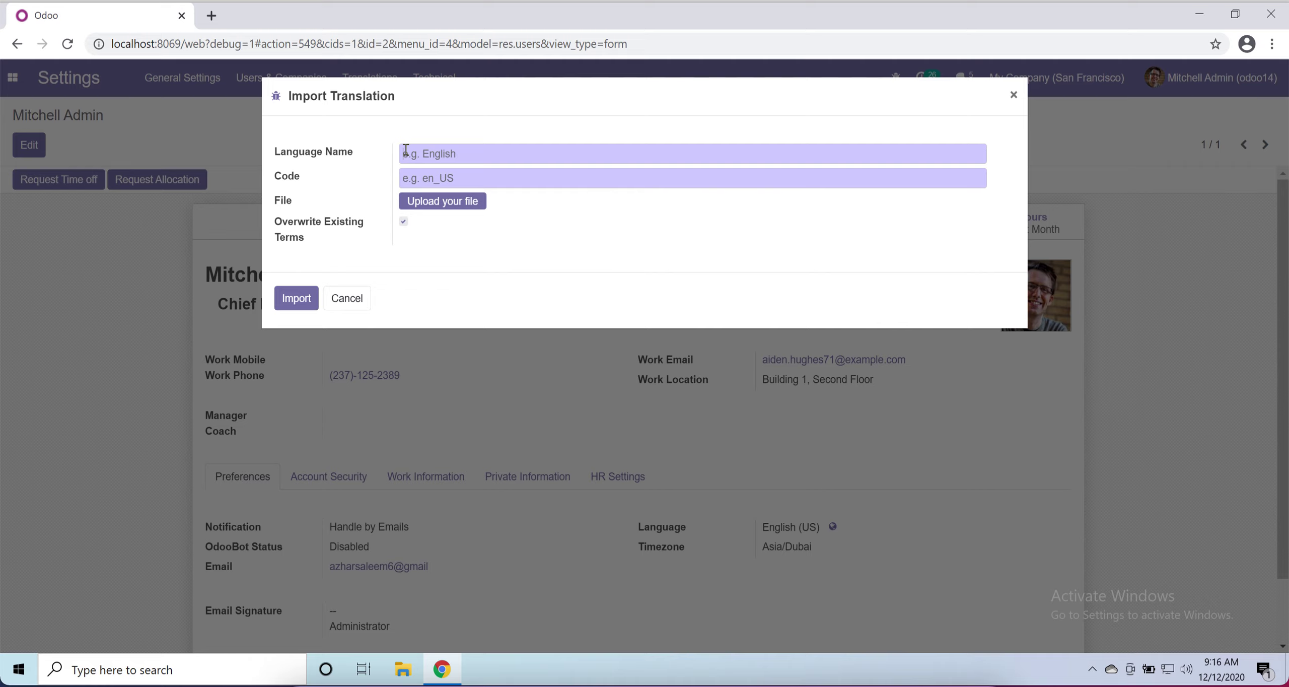
pyautogui.click(347, 300)
# Step: Open the Translated Terms list and start a new blank term to look over its fields
pyautogui.click(370, 78)
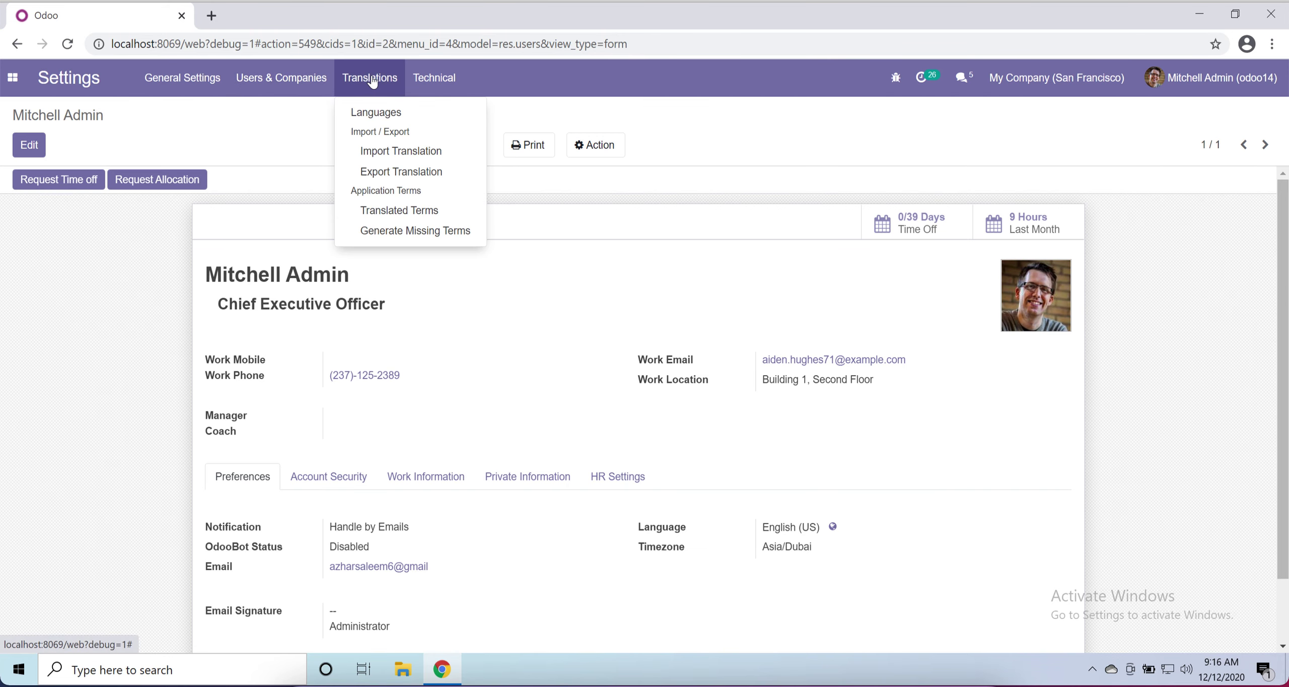
pyautogui.click(398, 214)
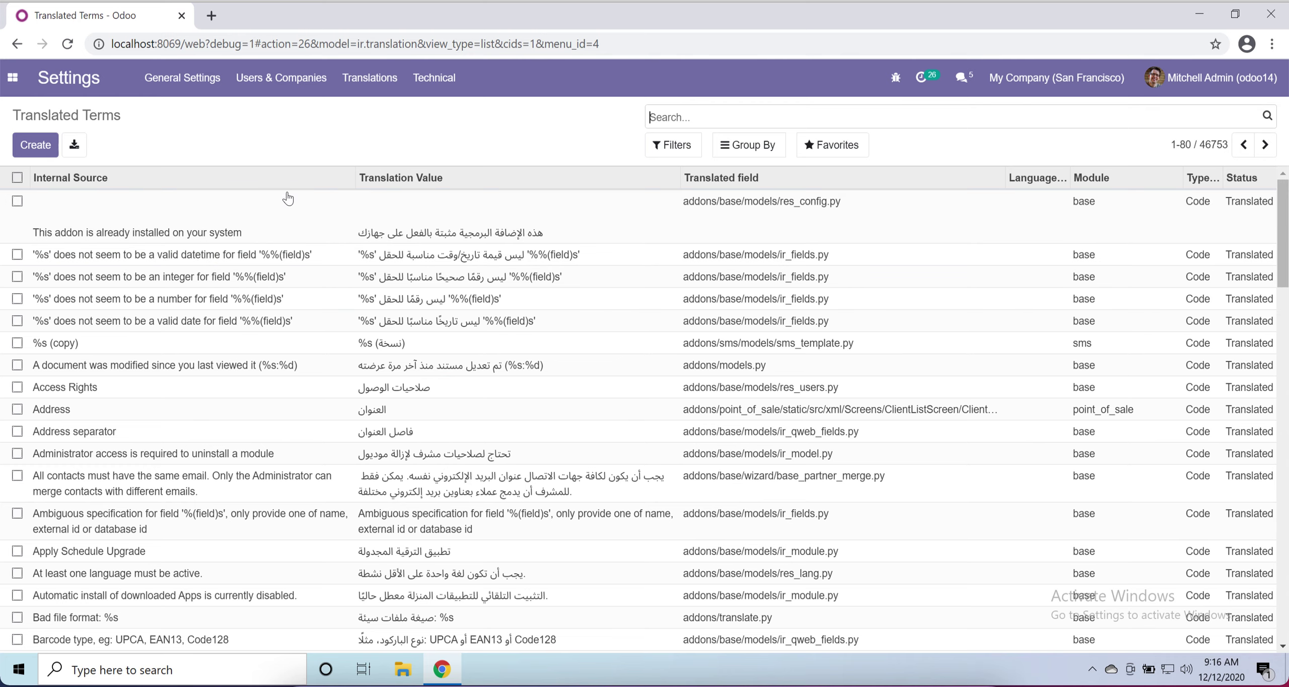
pyautogui.click(26, 149)
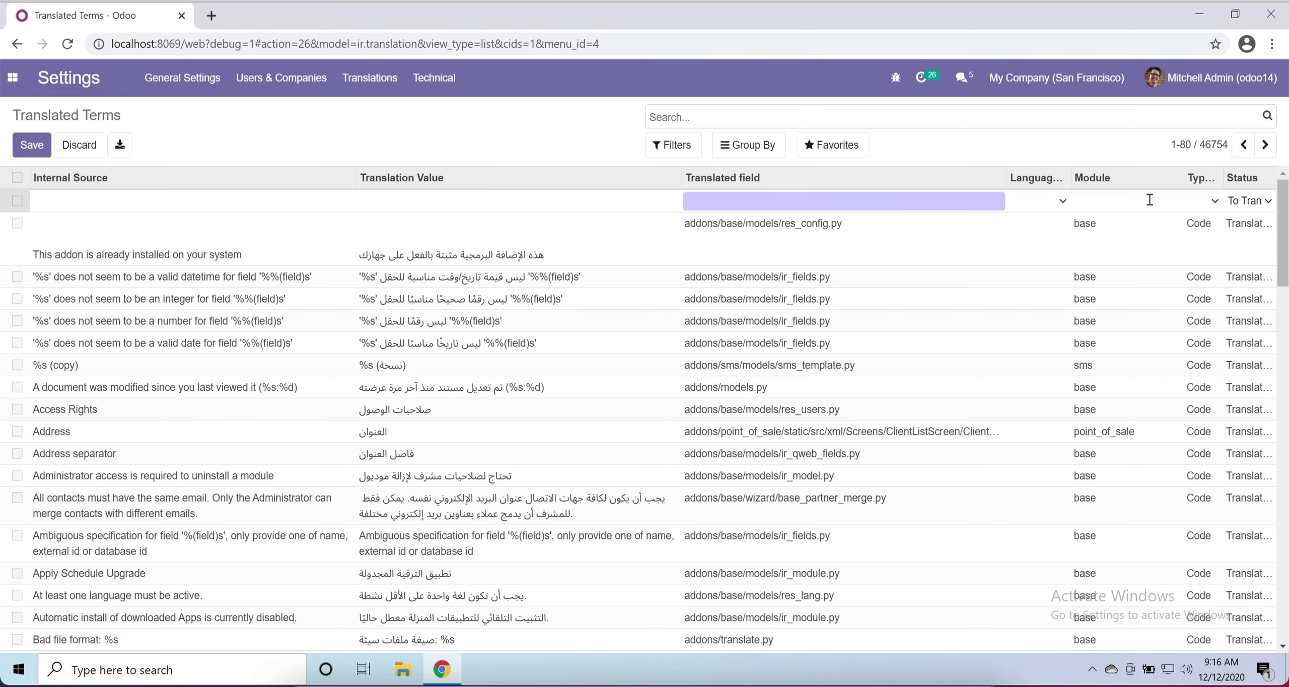
pyautogui.scroll(-2, 645, 216)
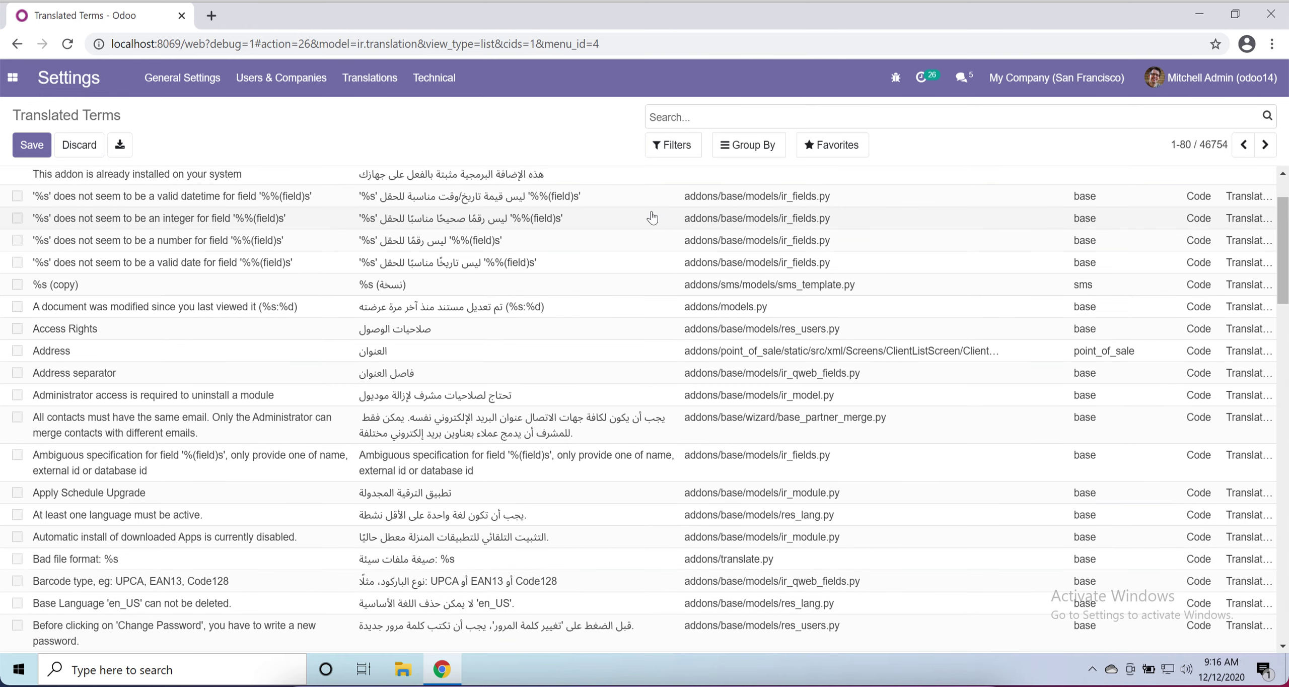
pyautogui.scroll(2, 614, 328)
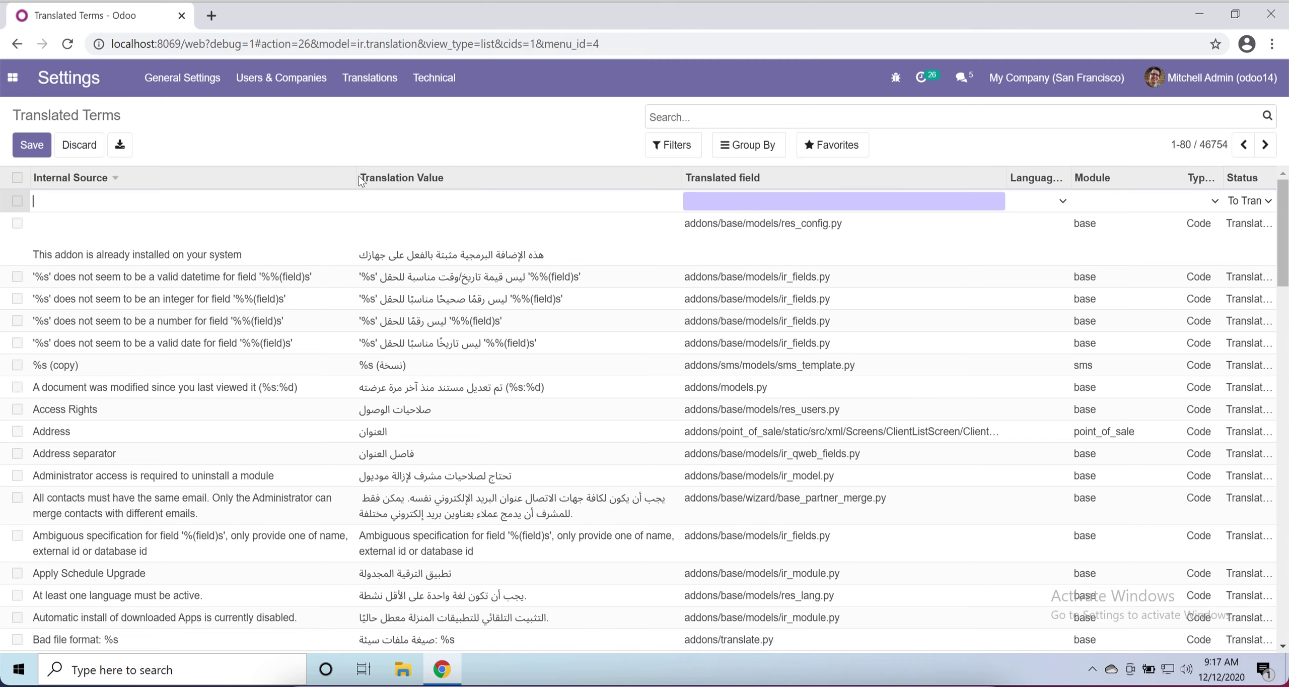
# Step: Open and cancel the Generate Missing Terms dialog, and discard the blank term row
pyautogui.click(350, 90)
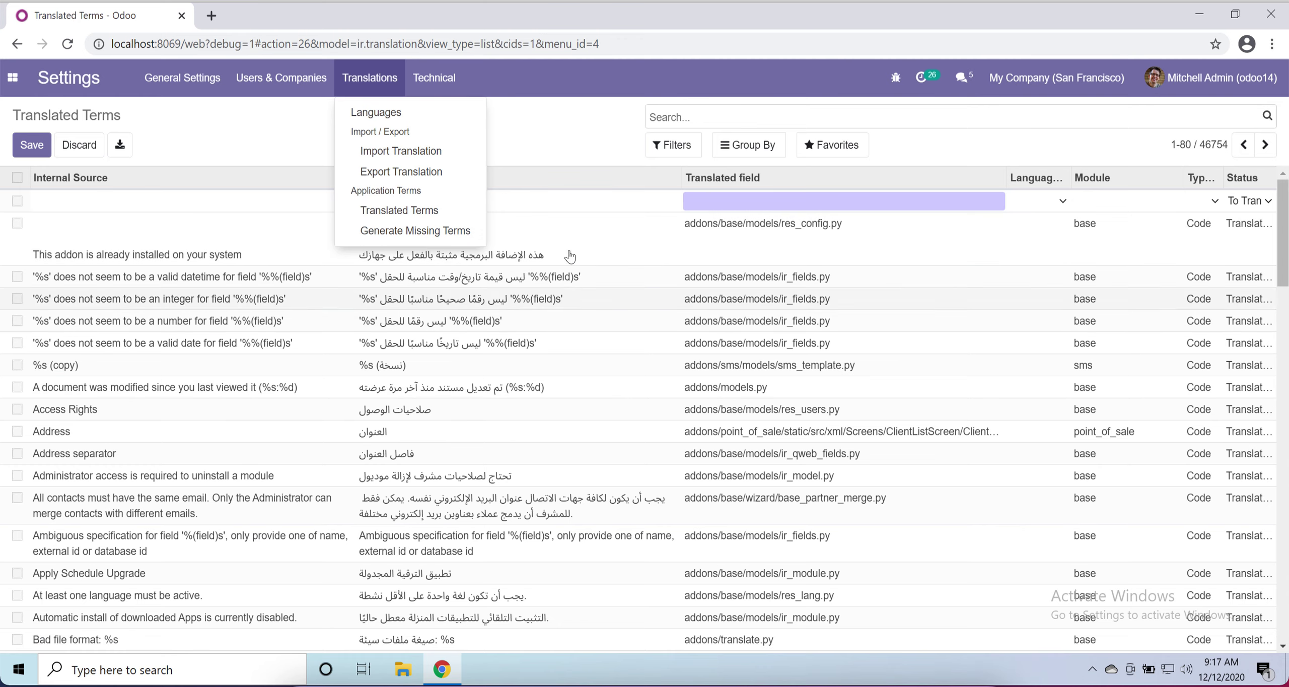
pyautogui.click(445, 230)
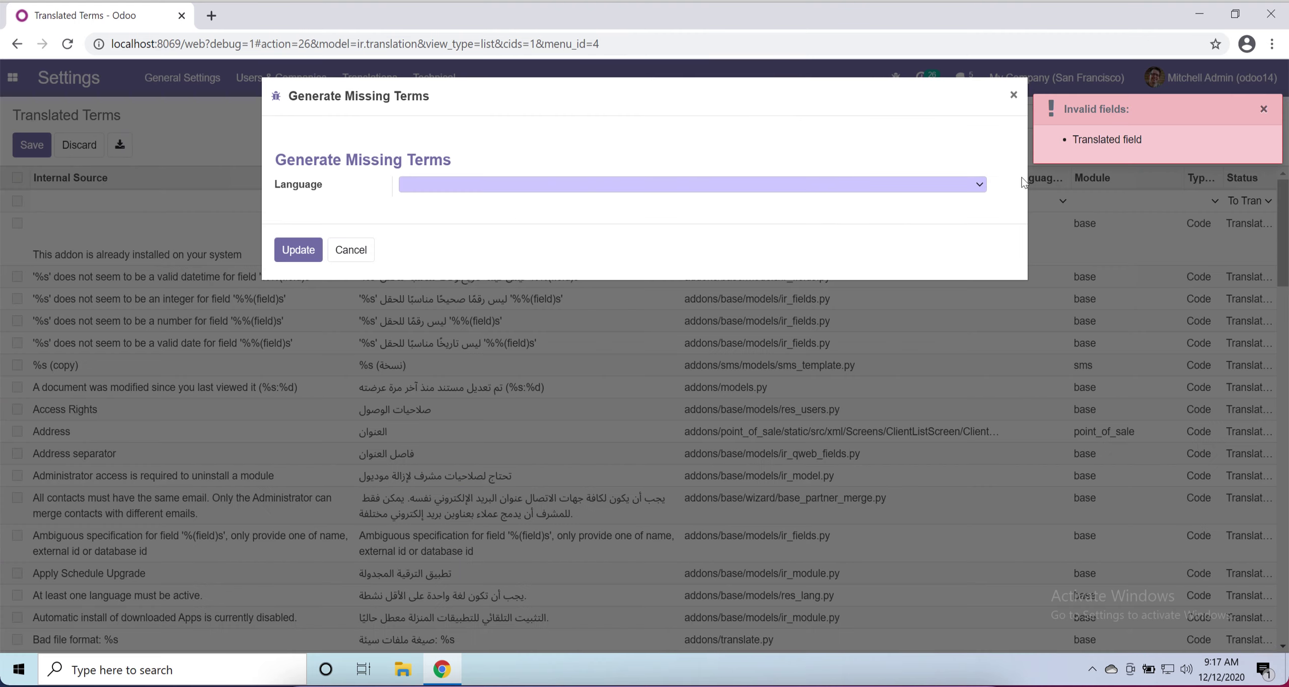
pyautogui.click(351, 249)
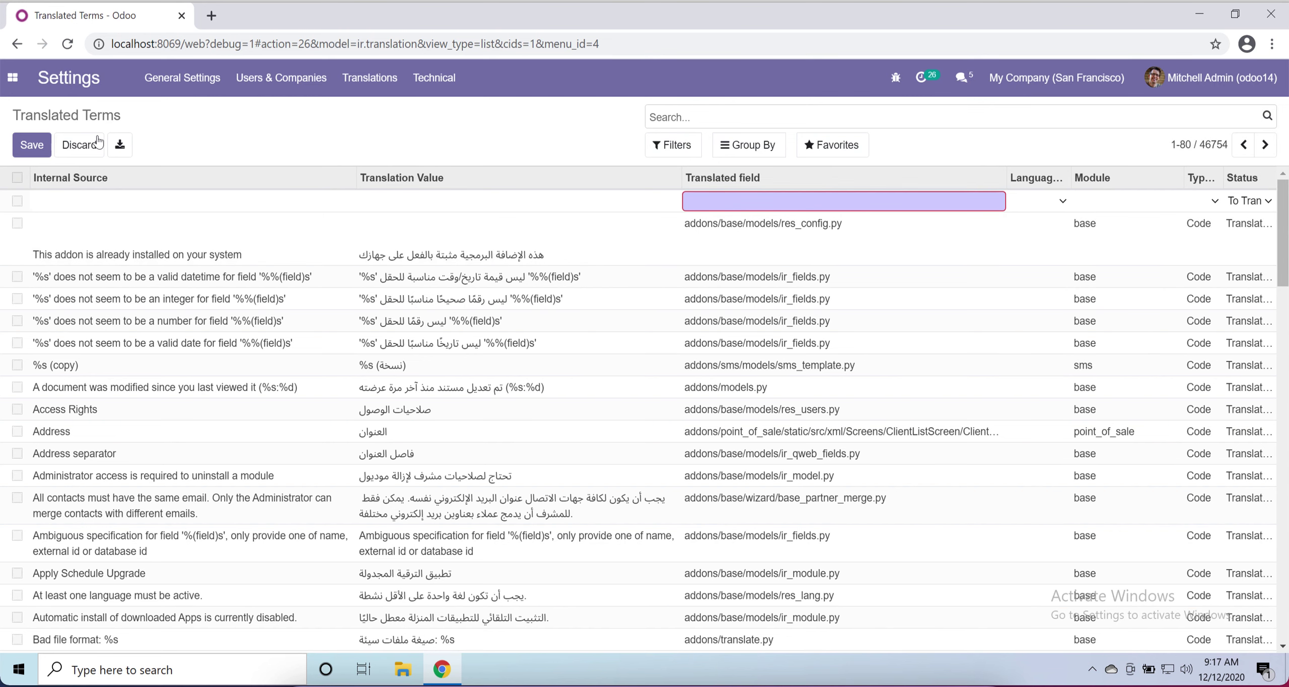
pyautogui.click(79, 144)
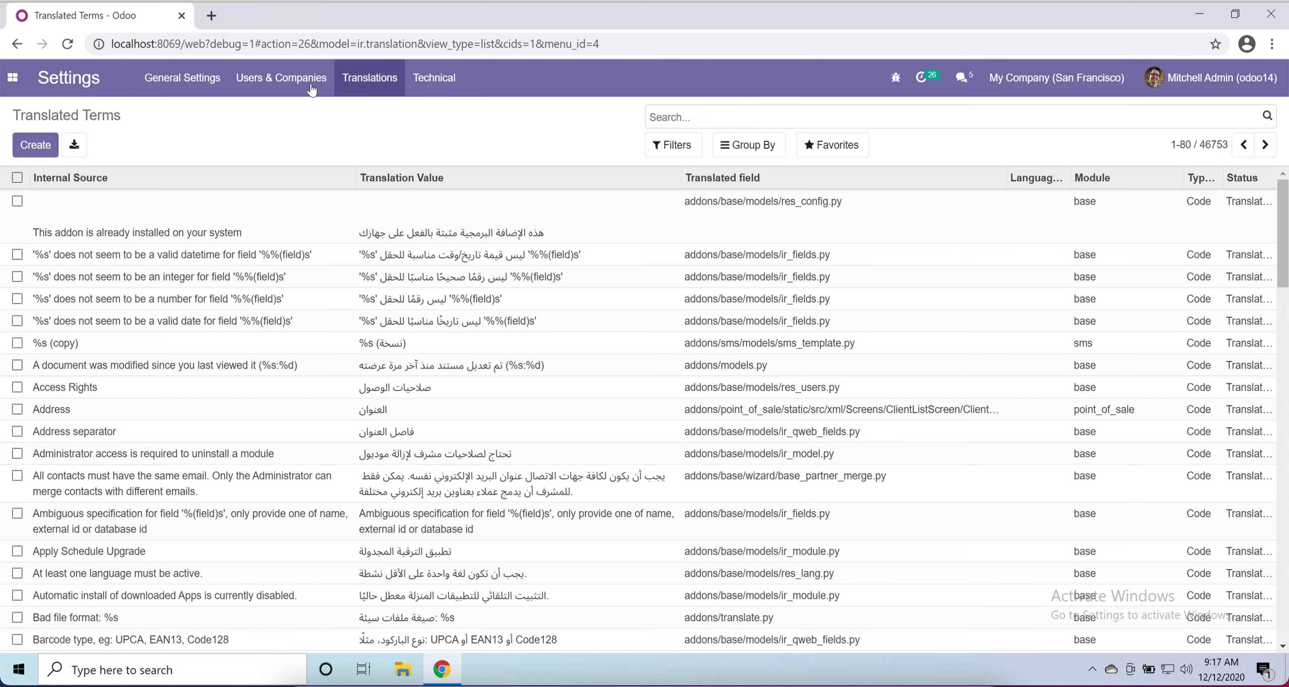
# Step: Choose German / Deutsch as the language for generating missing terms and cancel without updating
pyautogui.click(281, 78)
pyautogui.moveTo(370, 77)
pyautogui.click(415, 231)
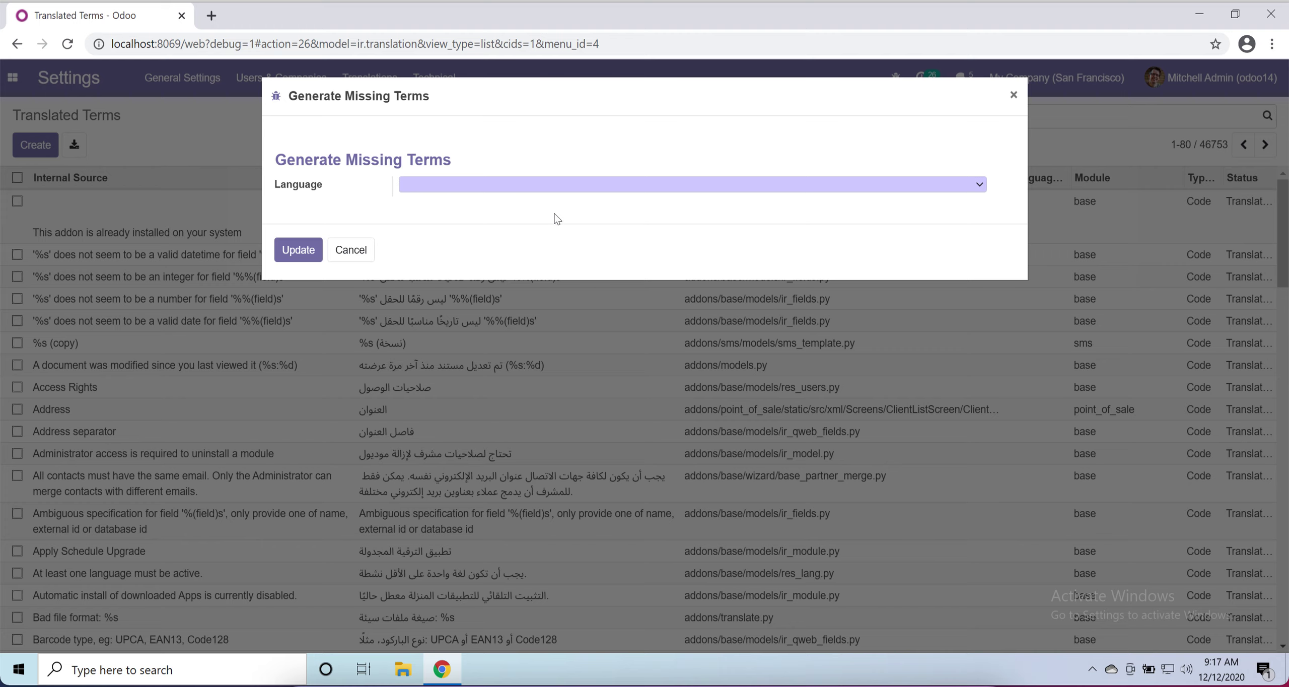
pyautogui.click(564, 186)
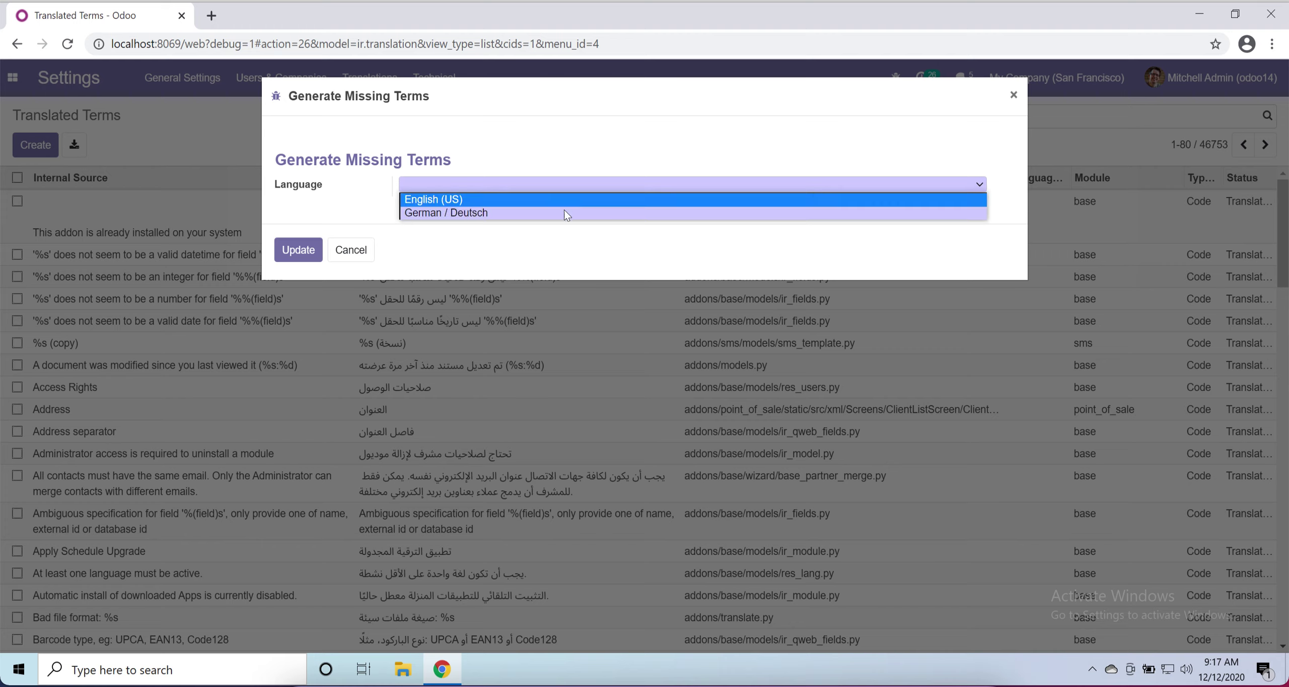
pyautogui.click(568, 214)
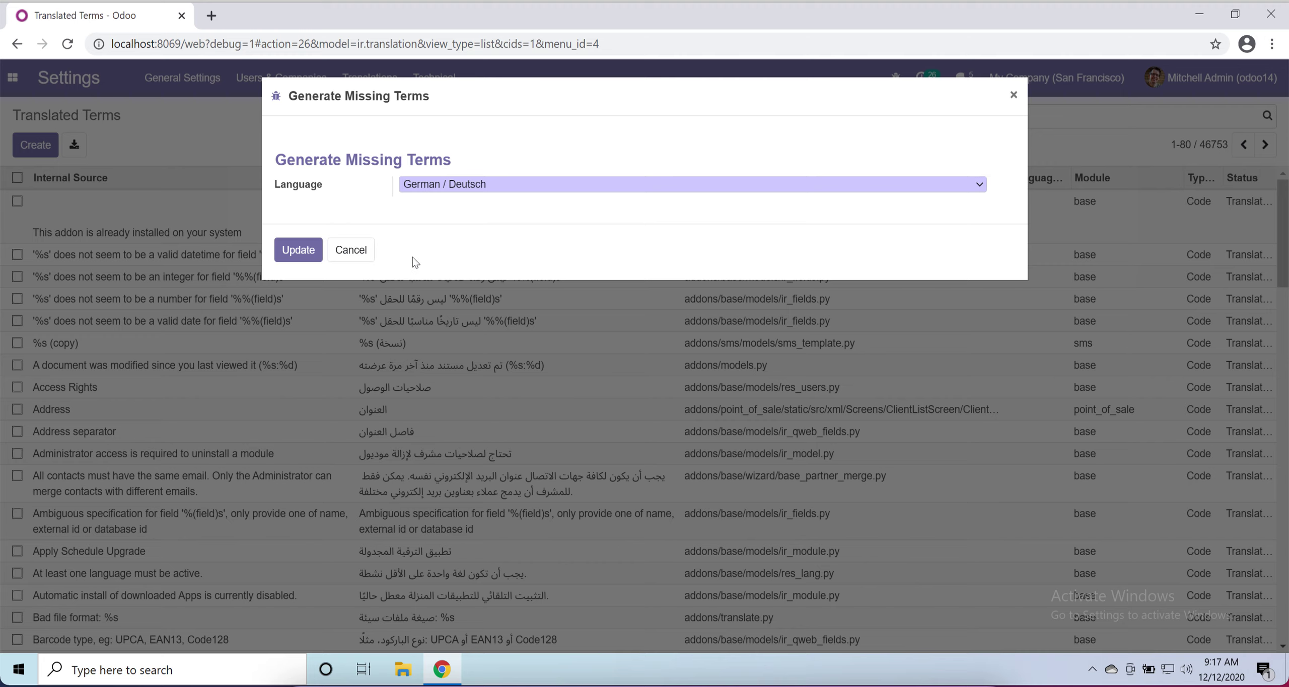
pyautogui.click(351, 250)
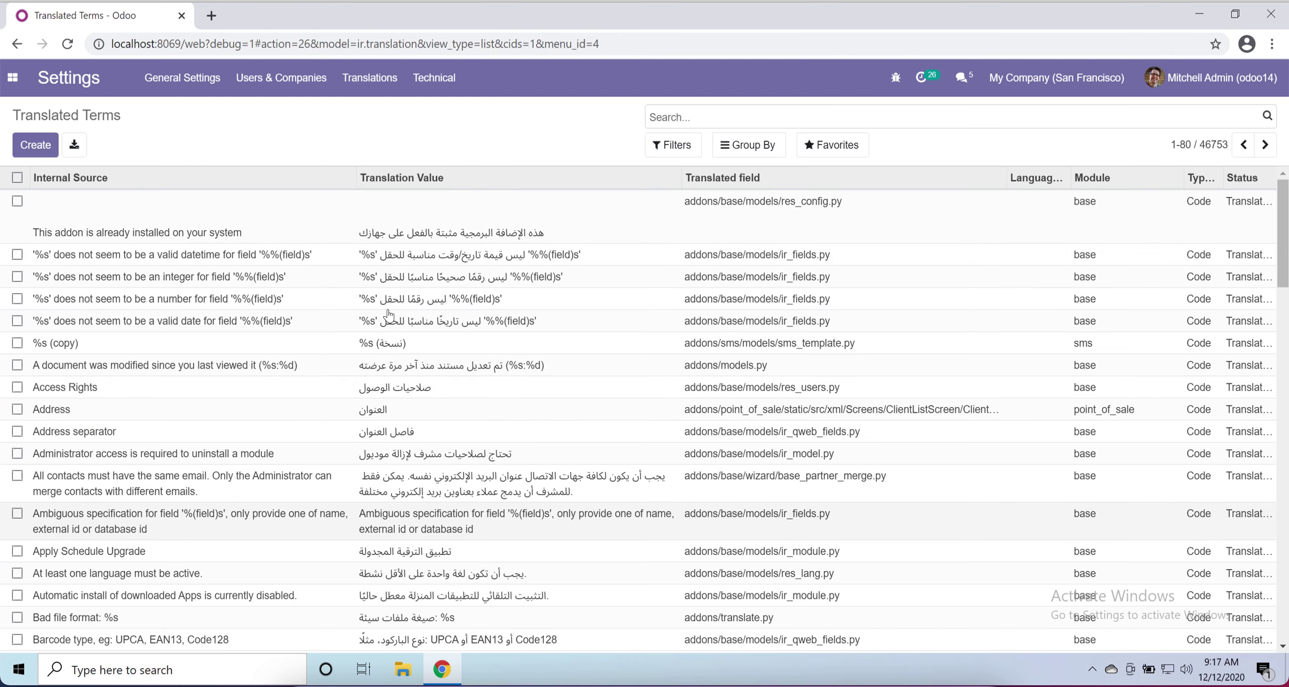
# Step: View the Languages list to check which languages are active
pyautogui.click(370, 79)
pyautogui.click(376, 113)
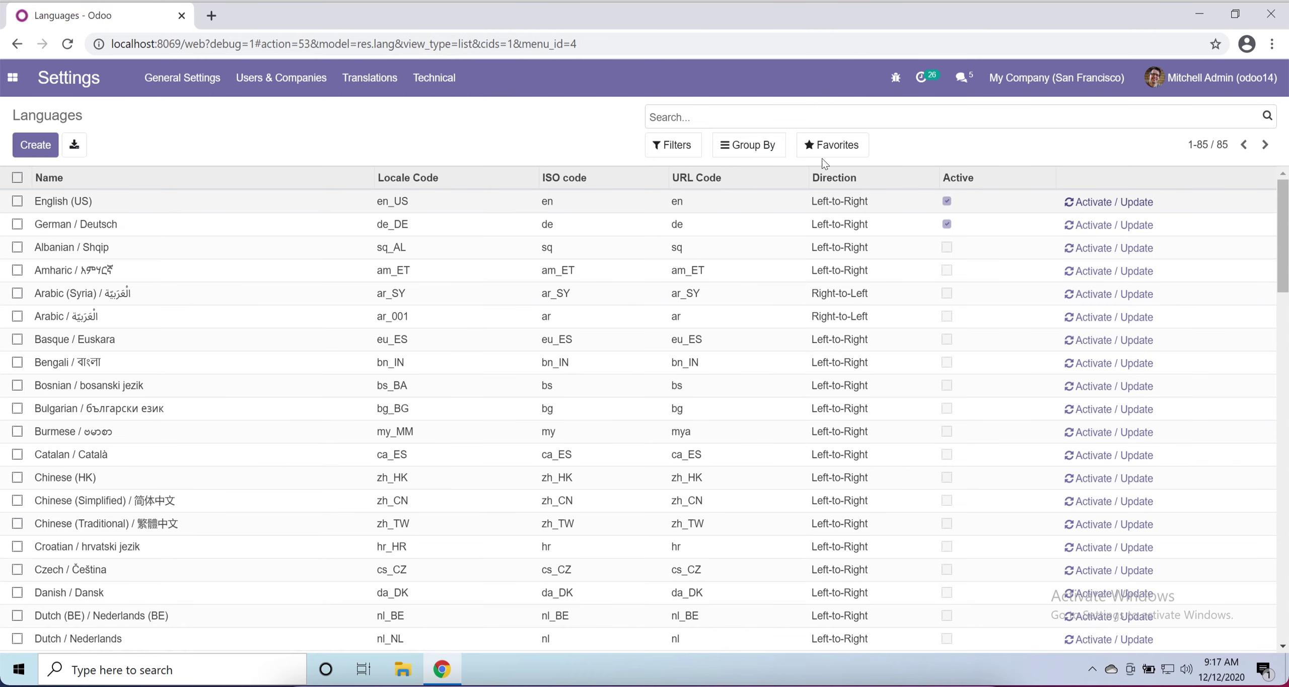
pyautogui.click(353, 79)
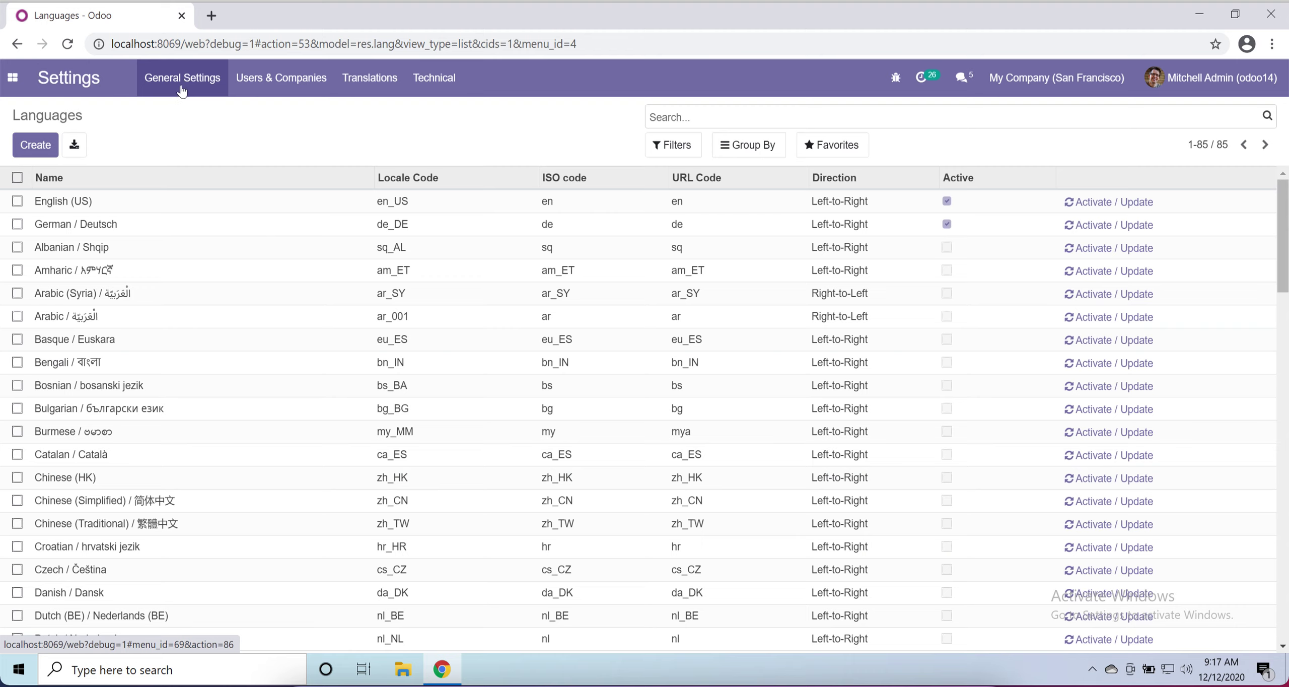
pyautogui.click(346, 86)
# Step: Look through the available Technical settings entries, from Discuss and Email down through the remaining sections
pyautogui.moveTo(429, 90)
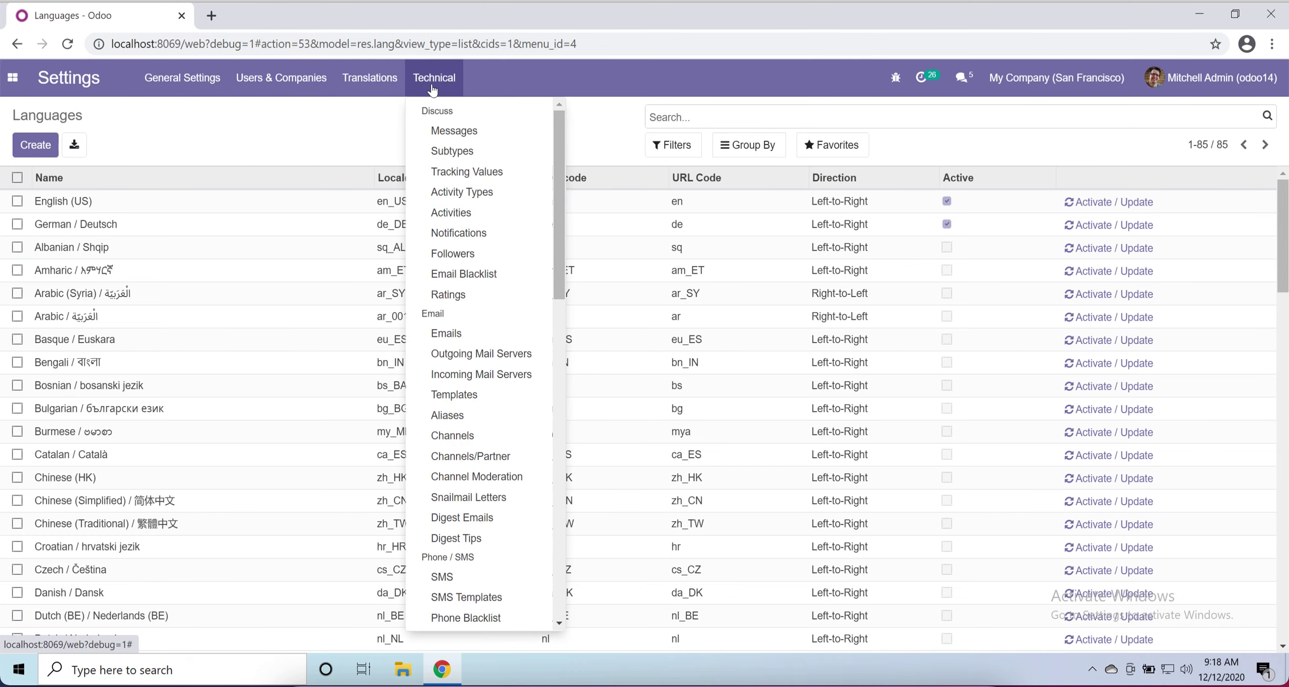
pyautogui.scroll(-9, 491, 256)
pyautogui.scroll(-4, 493, 258)
pyautogui.scroll(15, 493, 258)
# Step: View the user Groups list and return to General Settings with the list of applications open
pyautogui.moveTo(275, 88)
pyautogui.click(275, 133)
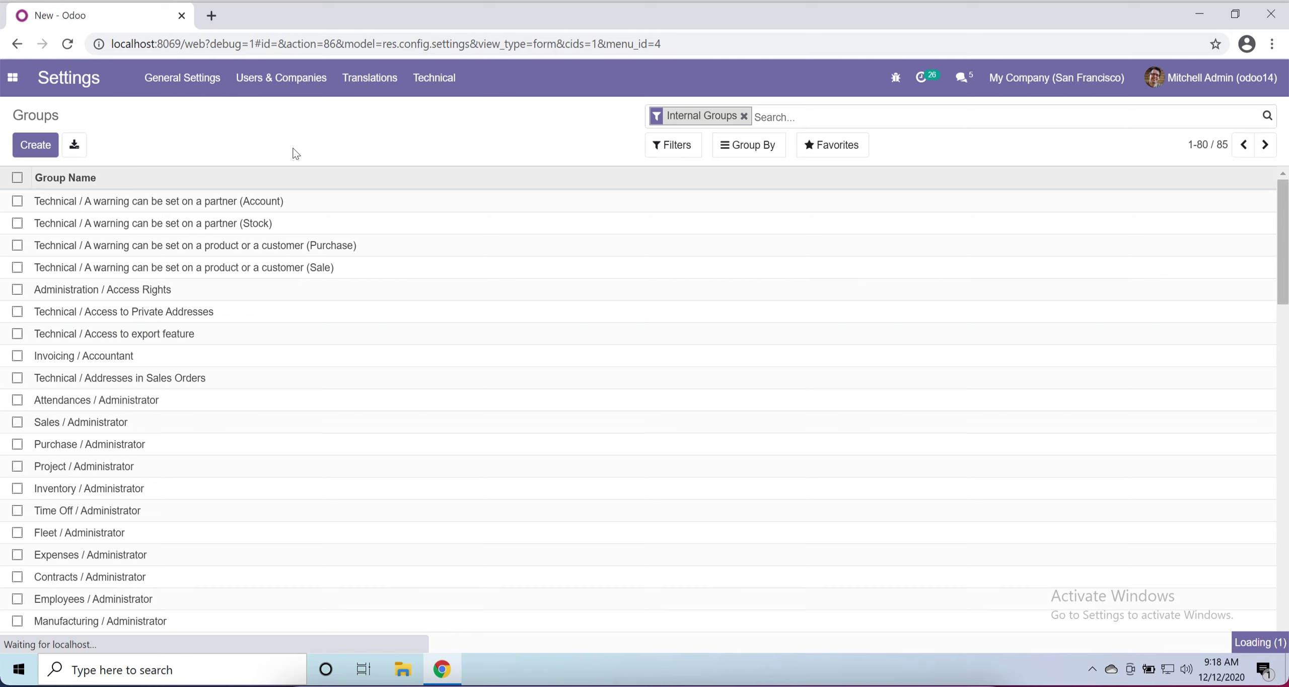
pyautogui.click(12, 77)
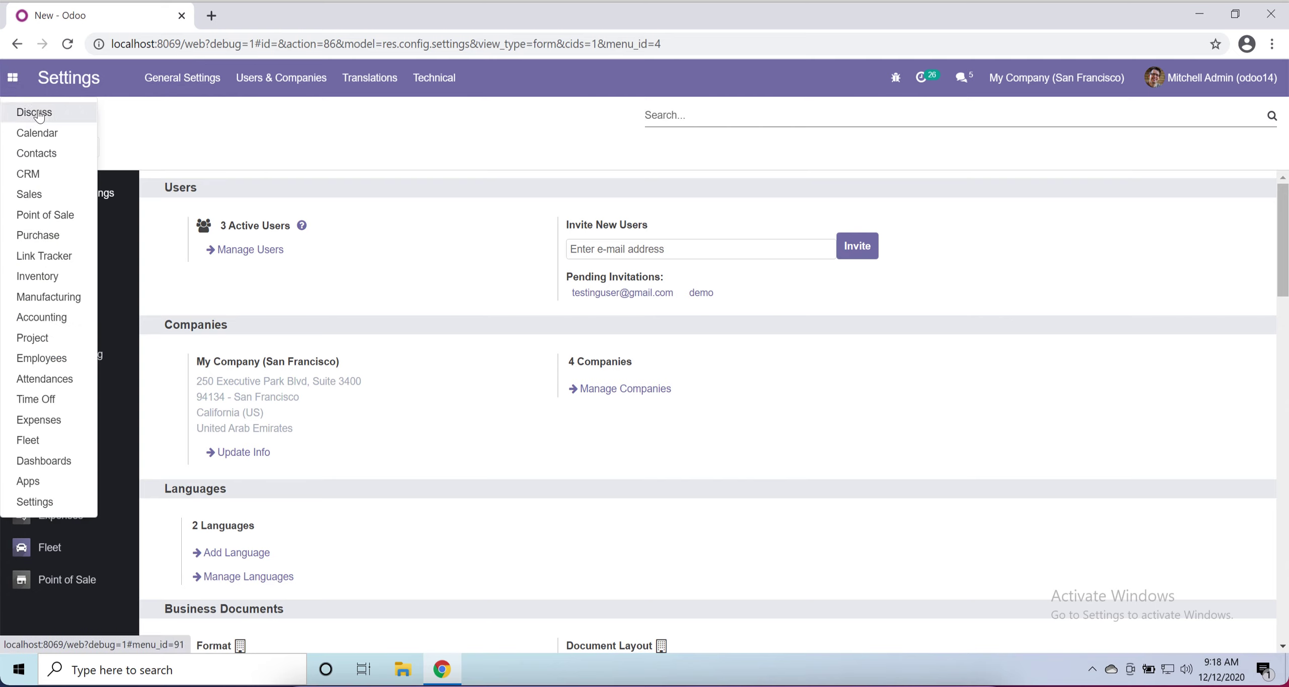